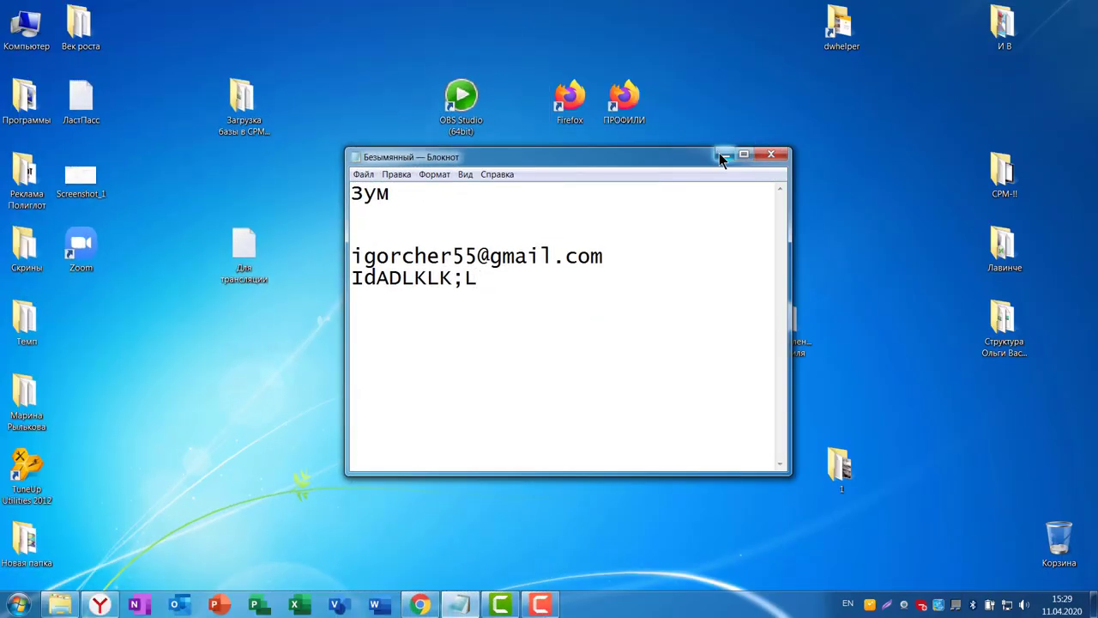
Minimize Notepad to reveal the desktop and move the Zoom shortcut back into place
left_click(723, 155)
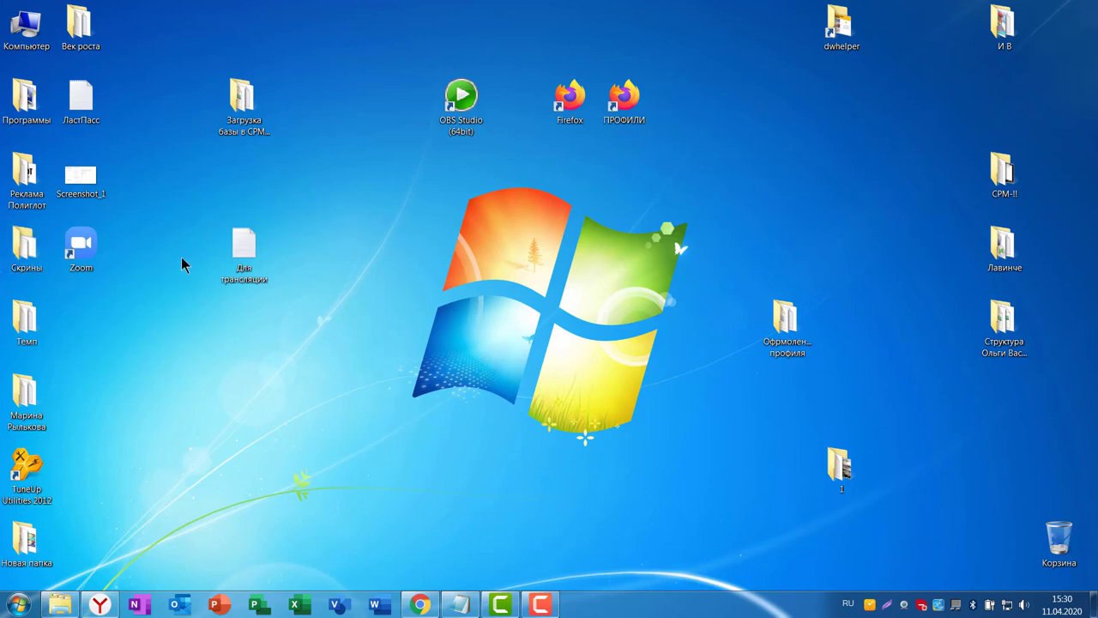
mouse_move(81, 247)
left_mouse_down()
mouse_move(348, 245)
mouse_move(97, 249)
left_mouse_up()
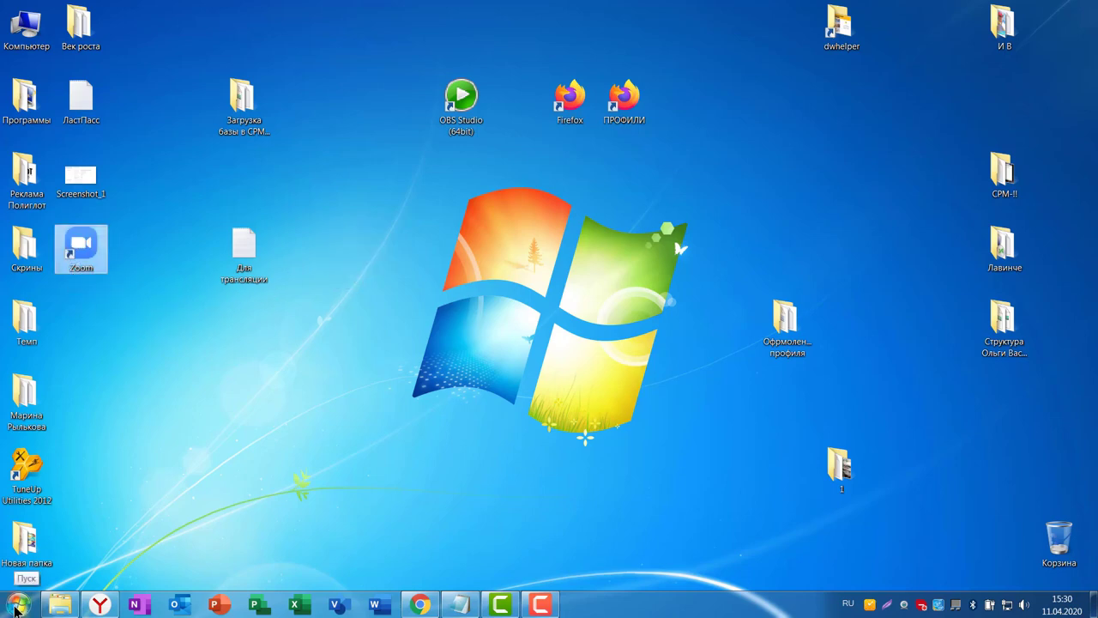
Launch Start Zoom from the Zoom folder in All Programs, then bring up the Chrome window
left_click(17, 607)
left_click(48, 544)
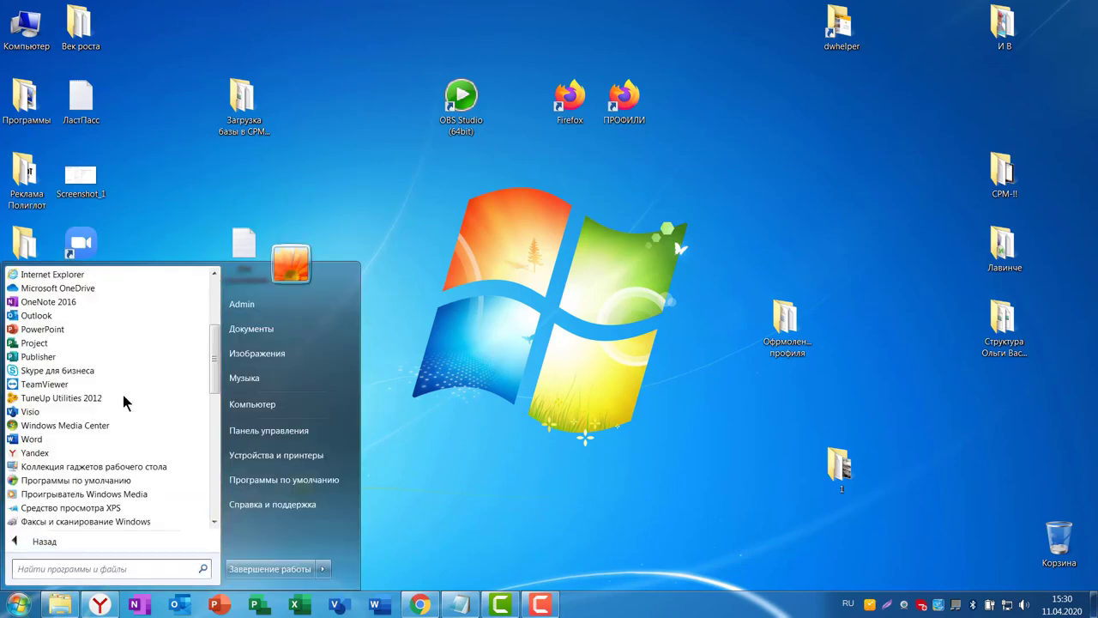
scroll(126, 392, "down", 3)
scroll(127, 392, "down", 5)
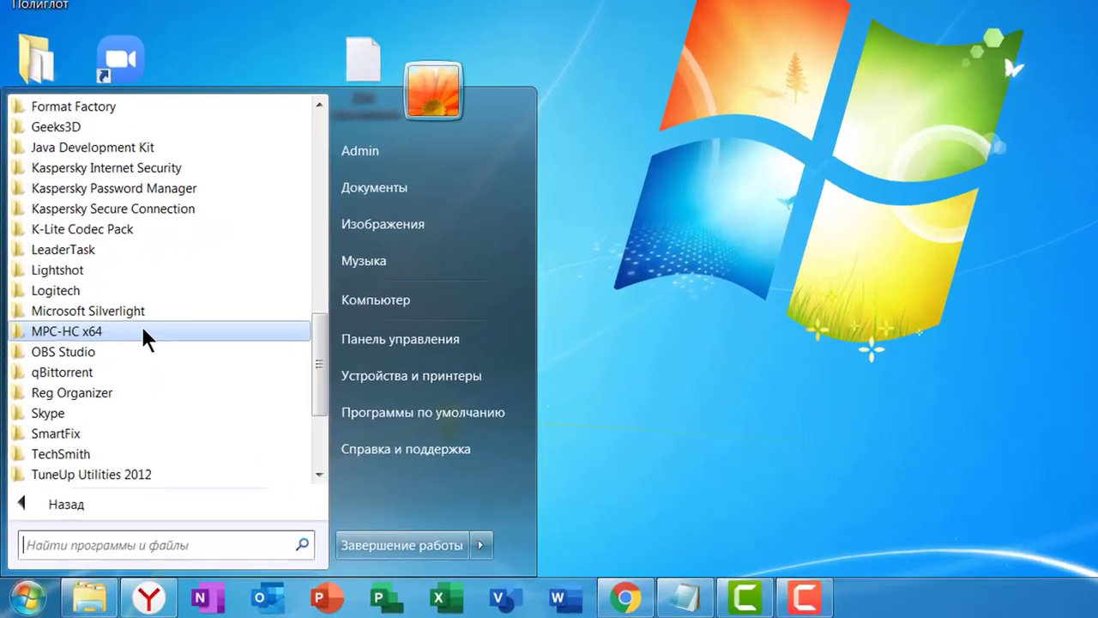
scroll(85, 369, "down", 2)
left_click(45, 413)
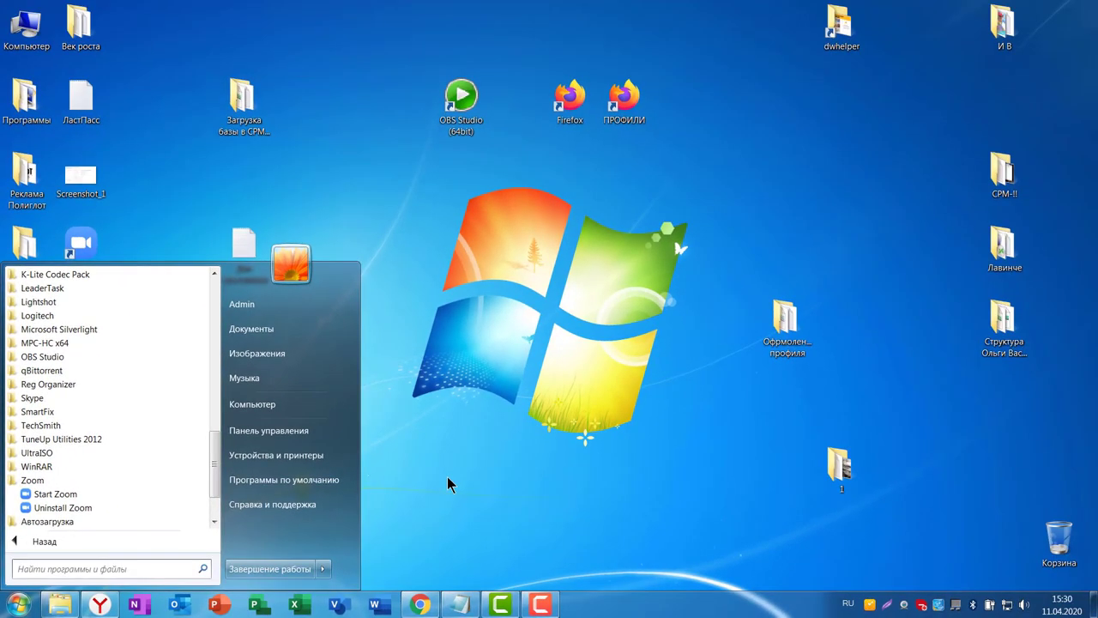
left_click(677, 402)
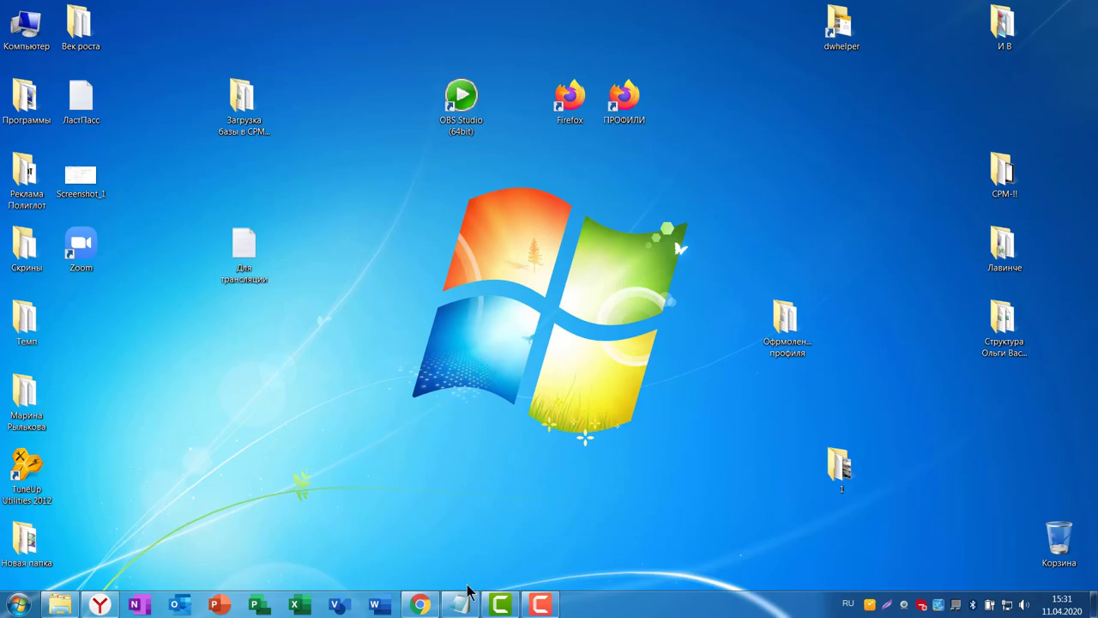
left_click(420, 604)
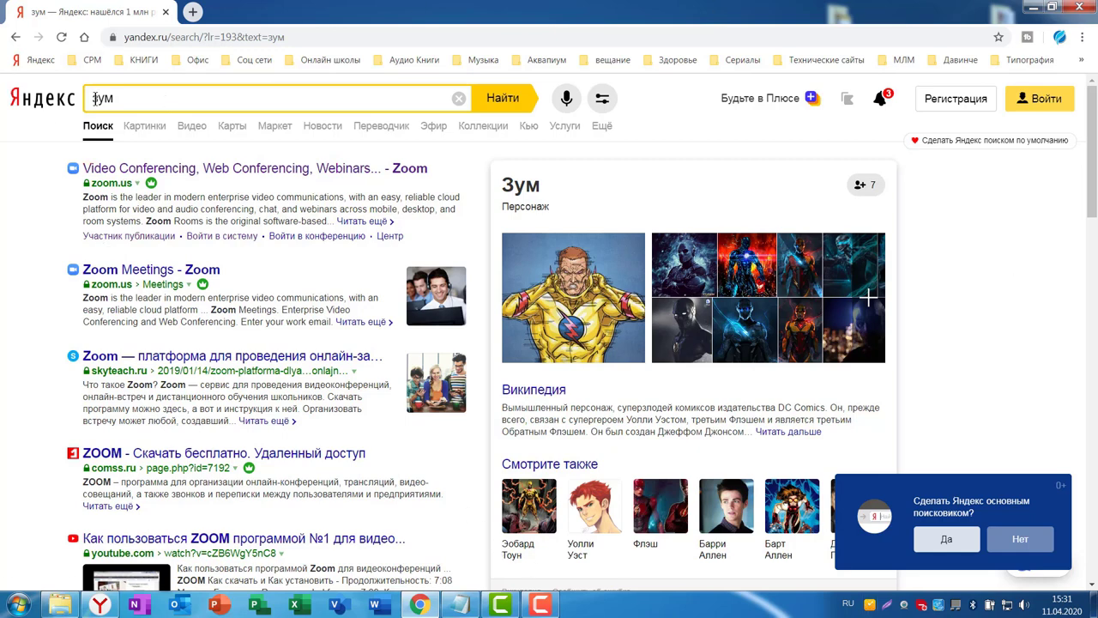
Open the official zoom.us result and start the 'Зарегистрируйтесь бесплатно' free sign-up
left_click(102, 172)
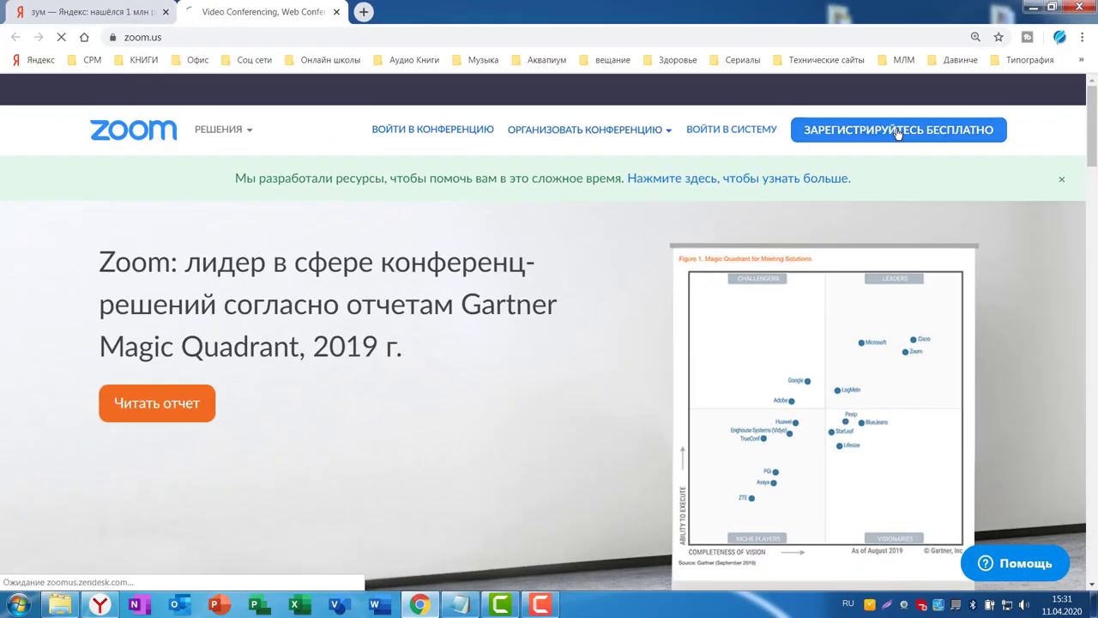
left_click(736, 245)
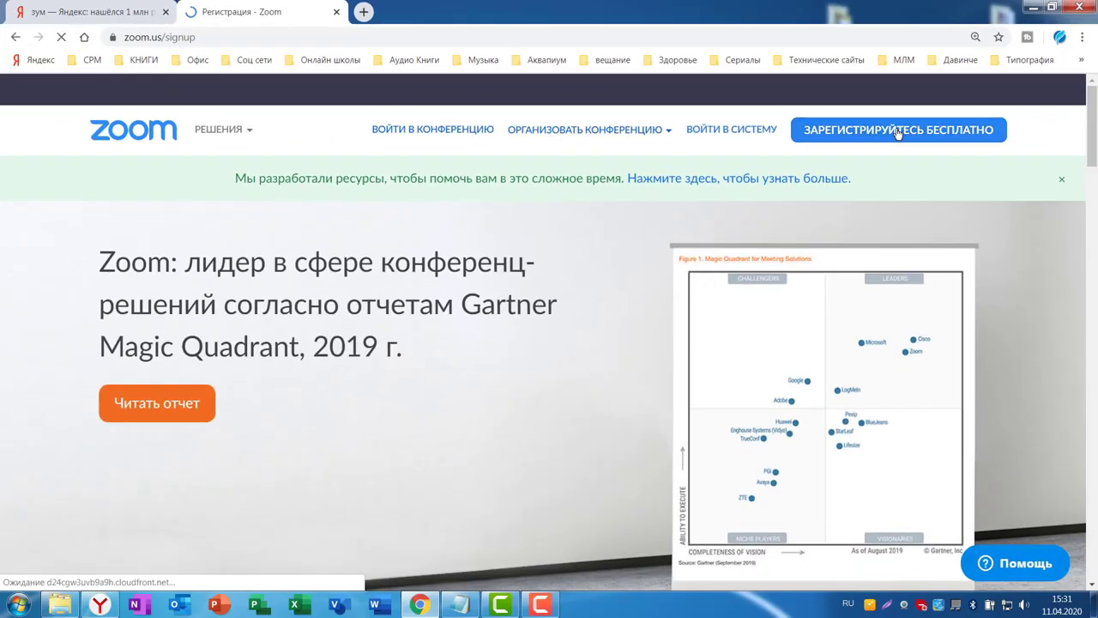
Pick the birth date and continue with Продолжить
left_click(409, 271)
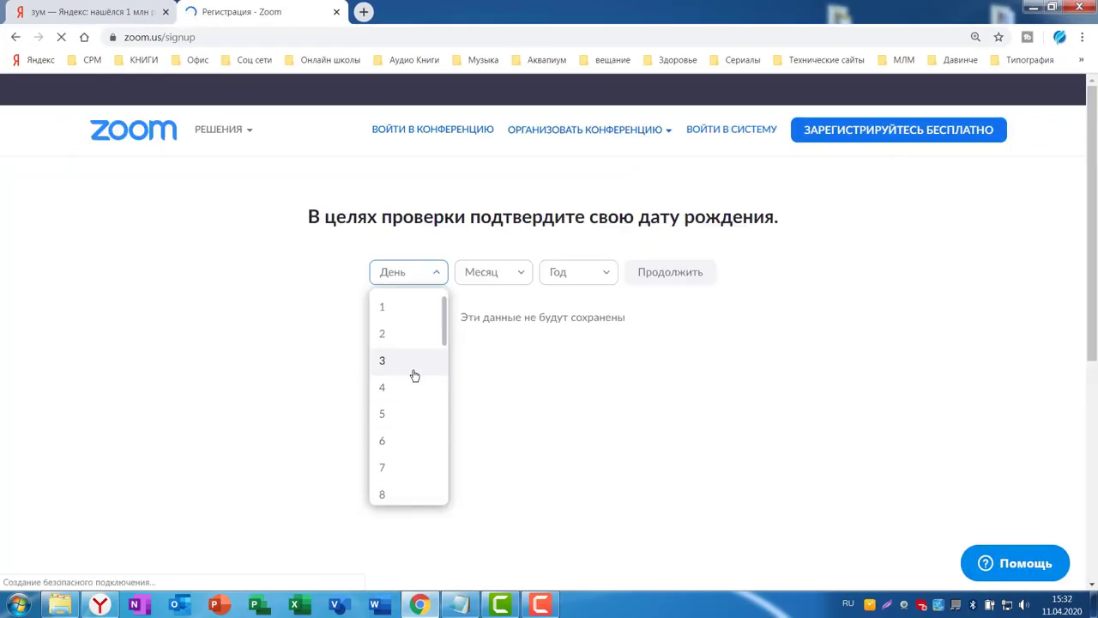
scroll(429, 466, "down", 3)
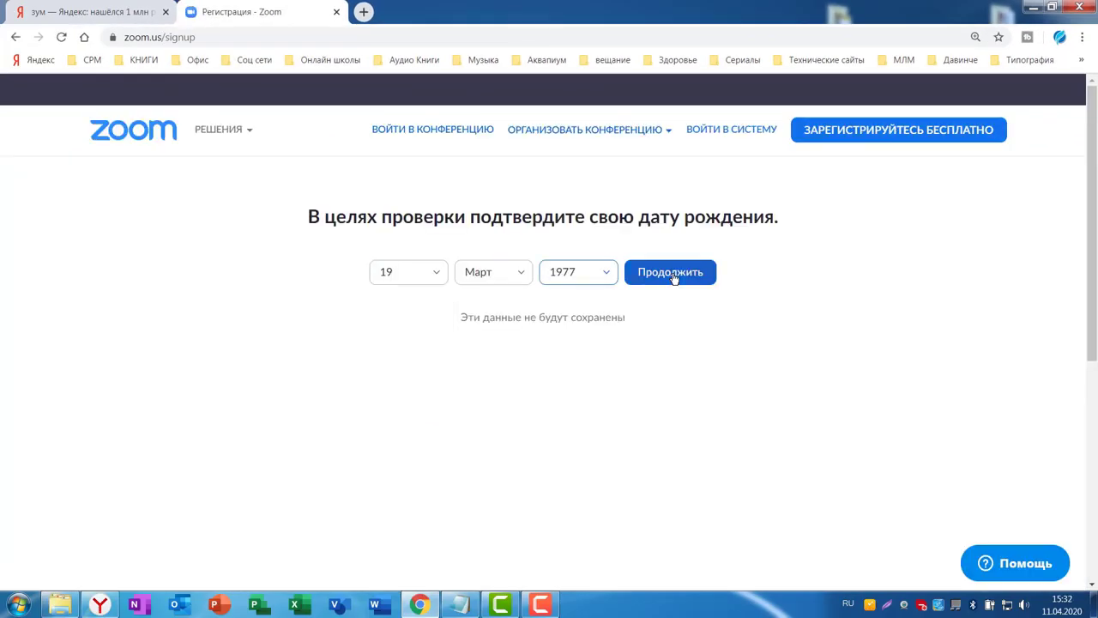
left_click(670, 272)
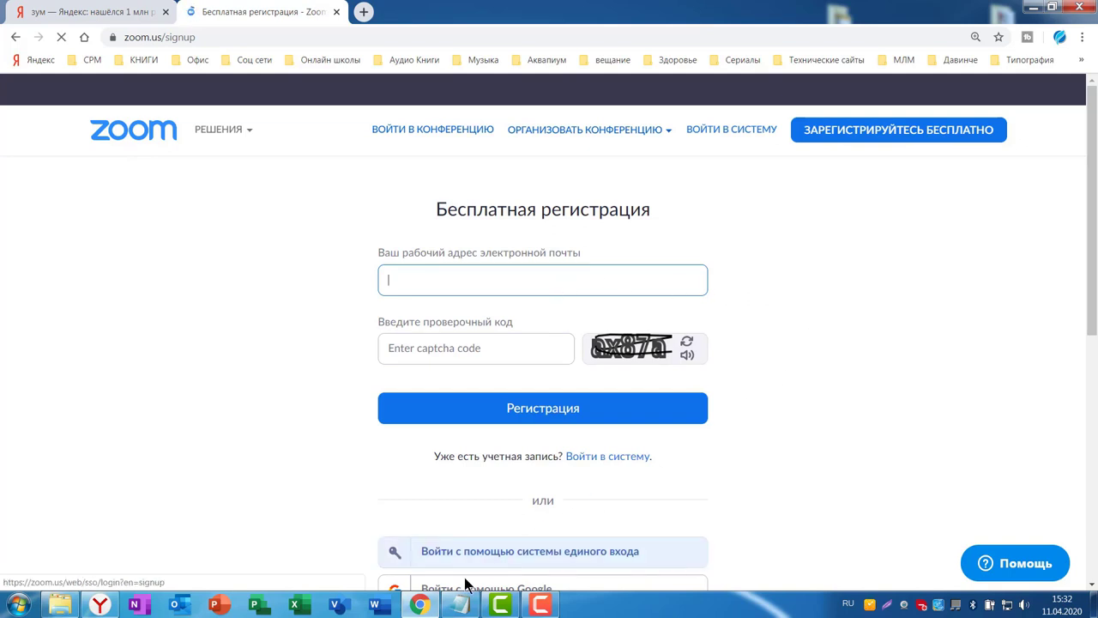
Copy the e-mail address from Notepad into the e-mail field and submit Регистрация
key("alt+Tab")
left_click_drag(604, 255, 414, 240)
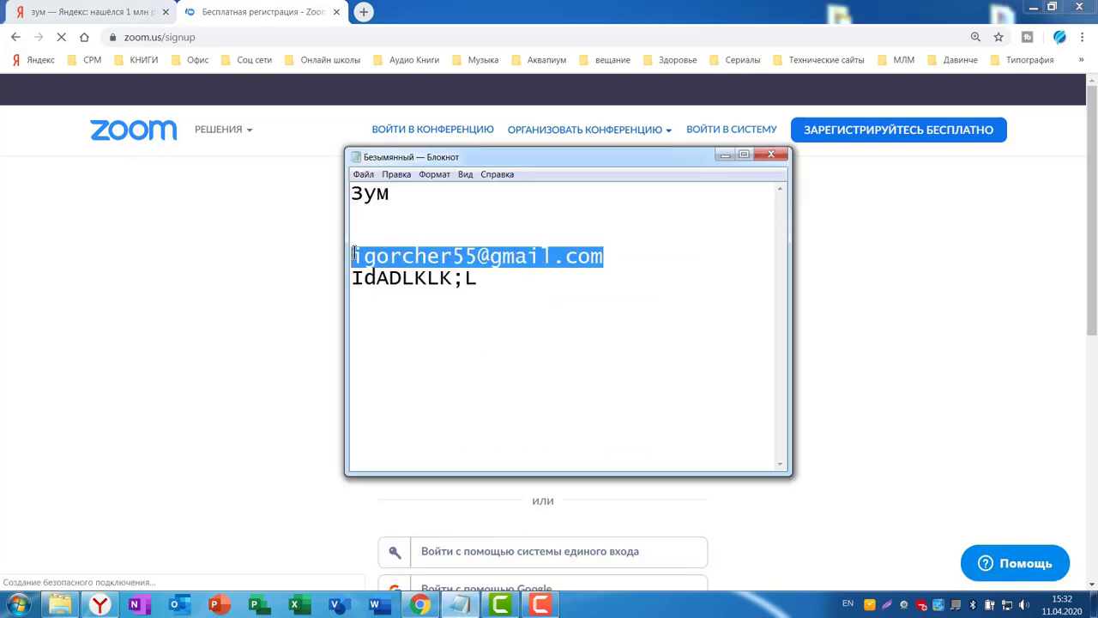
right_click(510, 264)
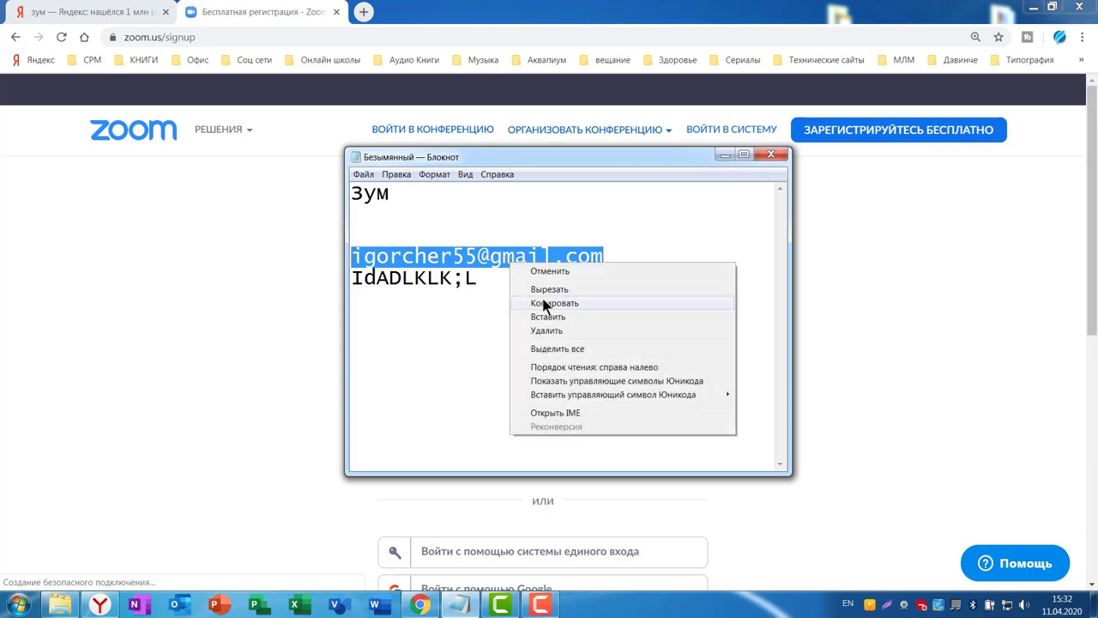
left_click(613, 303)
key("alt+Tab")
left_click(407, 278)
right_click(407, 278)
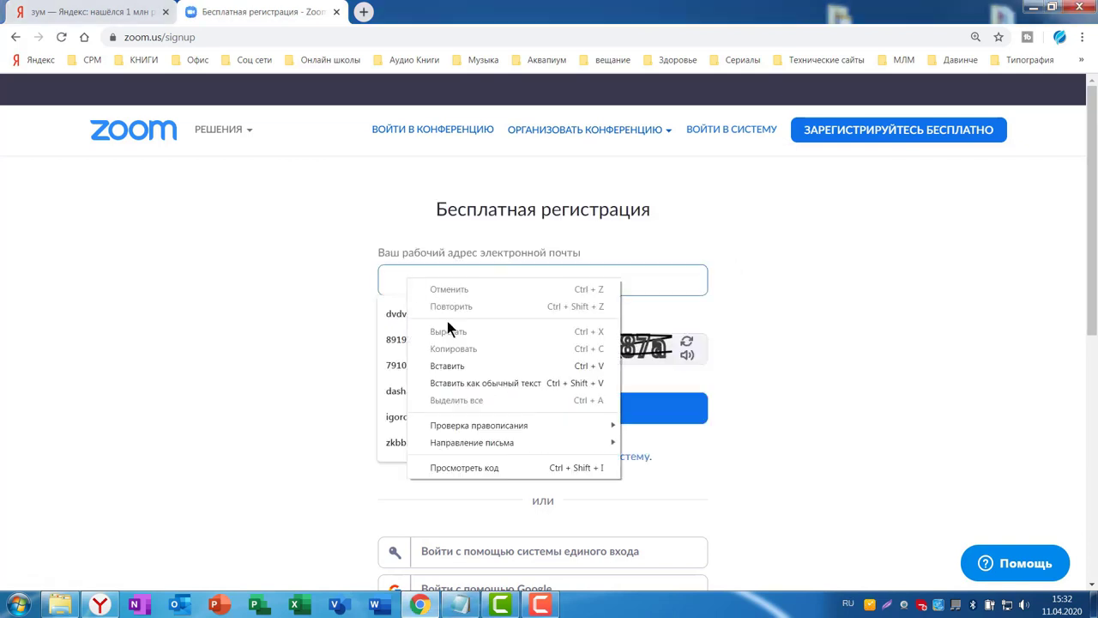
left_click(441, 365)
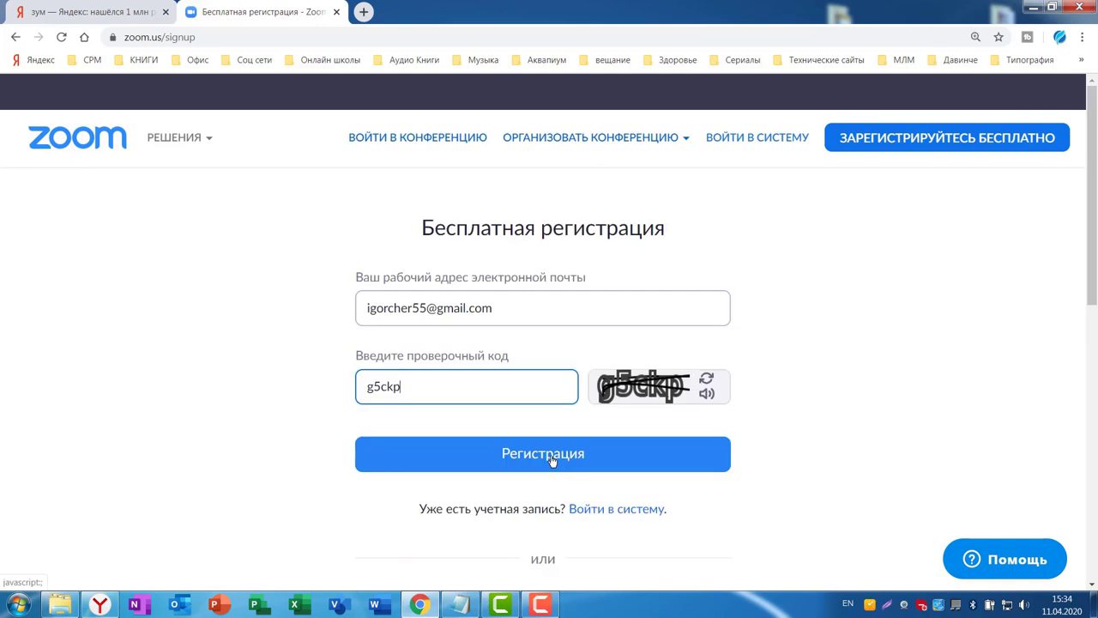
left_click(627, 446)
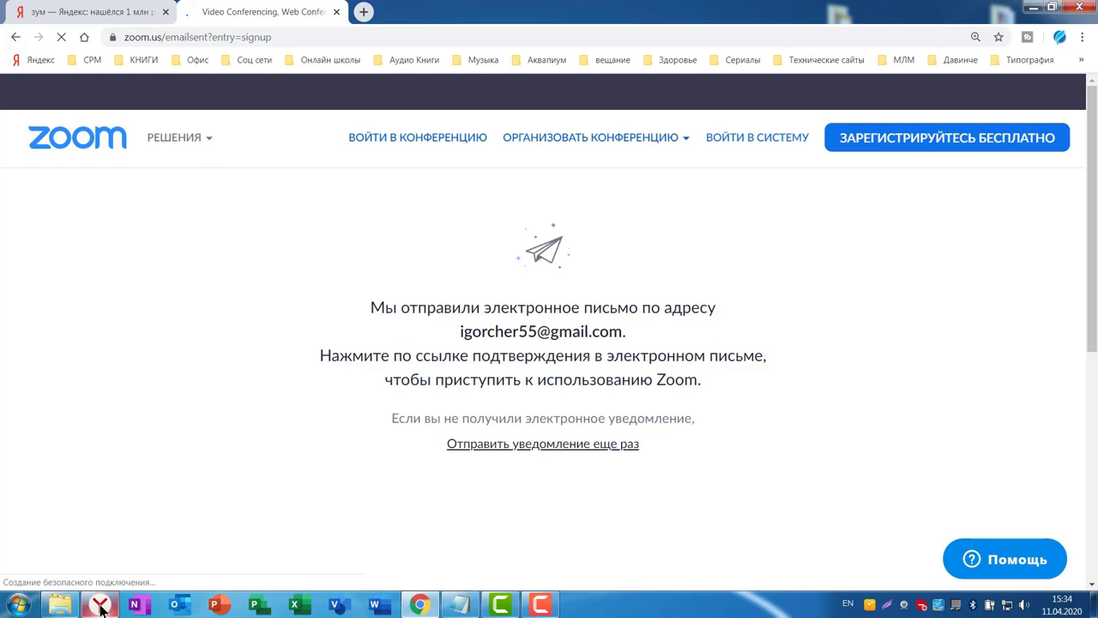
Open Zoom's 'Активируйте свою учетную запись' e-mail in Gmail and scroll to its activation button
key("alt+shift")
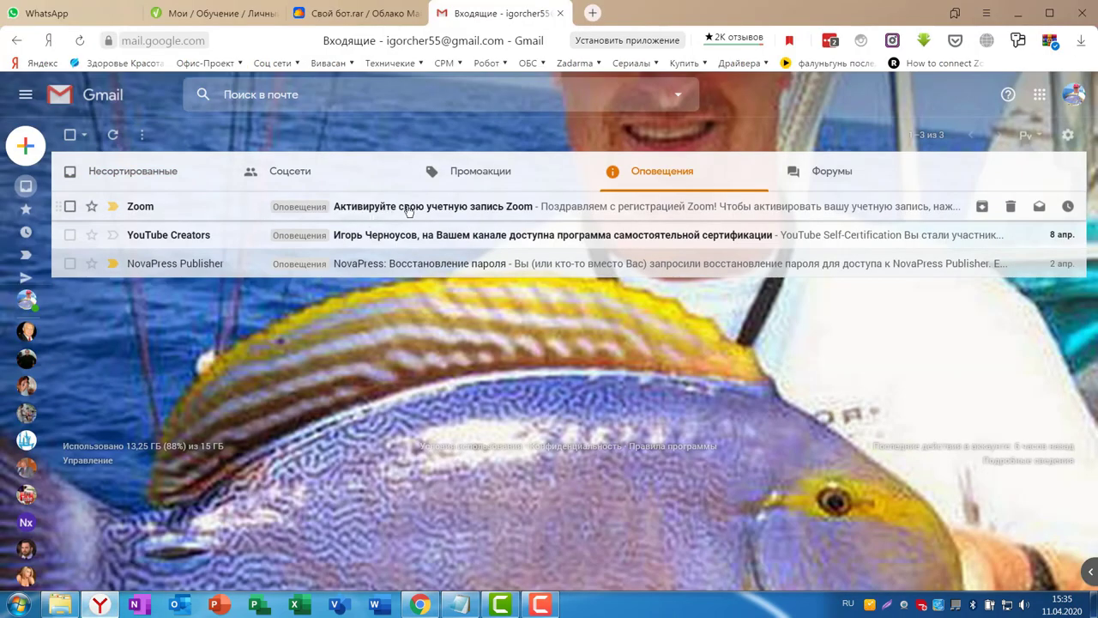
left_click(409, 210)
scroll(880, 338, "down", 2)
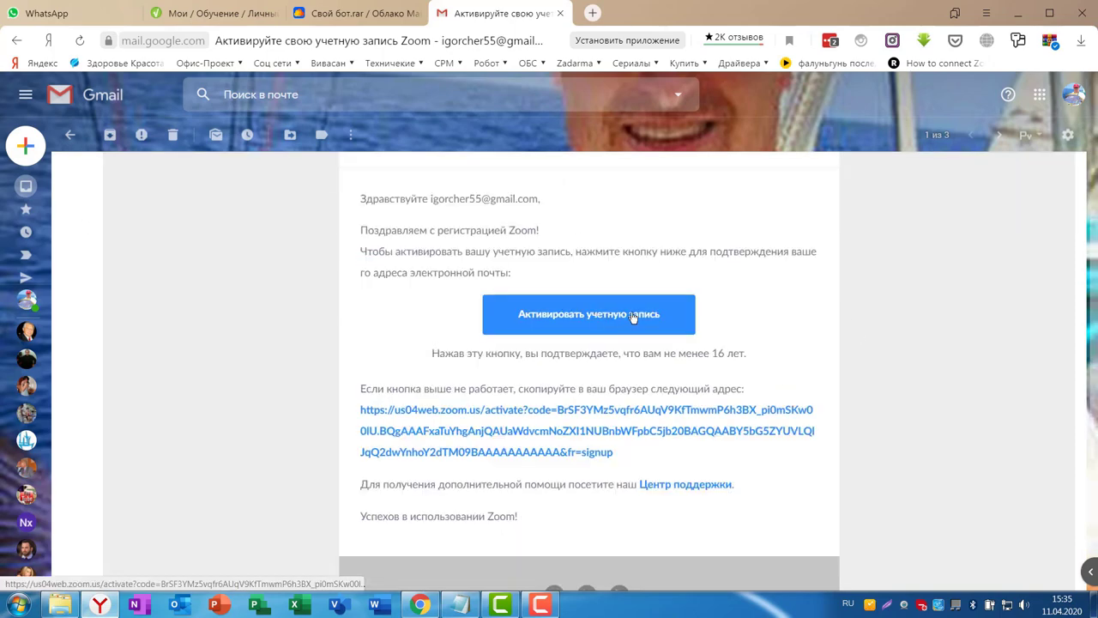
scroll(927, 363, "up", 1)
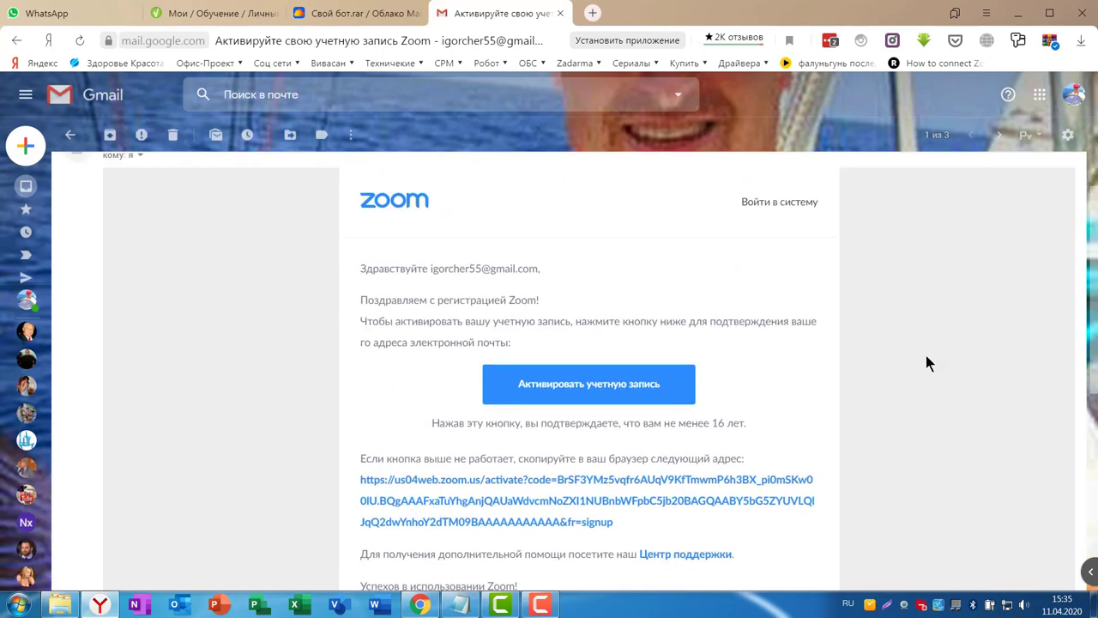
scroll(845, 453, "down", 1)
Follow the e-mail's activation button to Zoom's welcome form
left_click(597, 417)
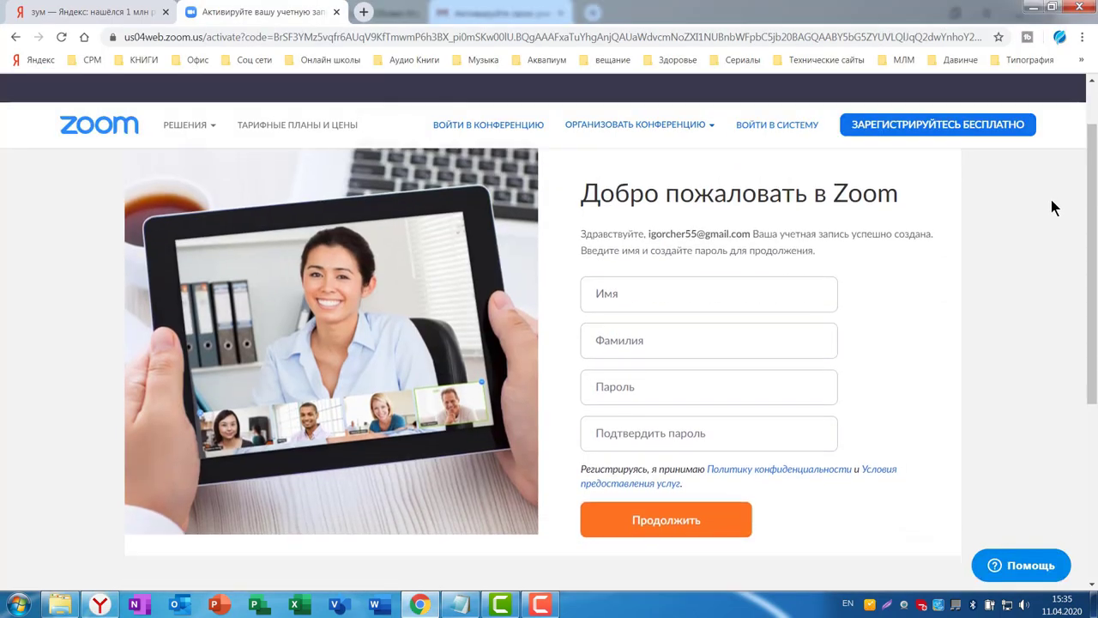
scroll(1047, 213, "up", 1)
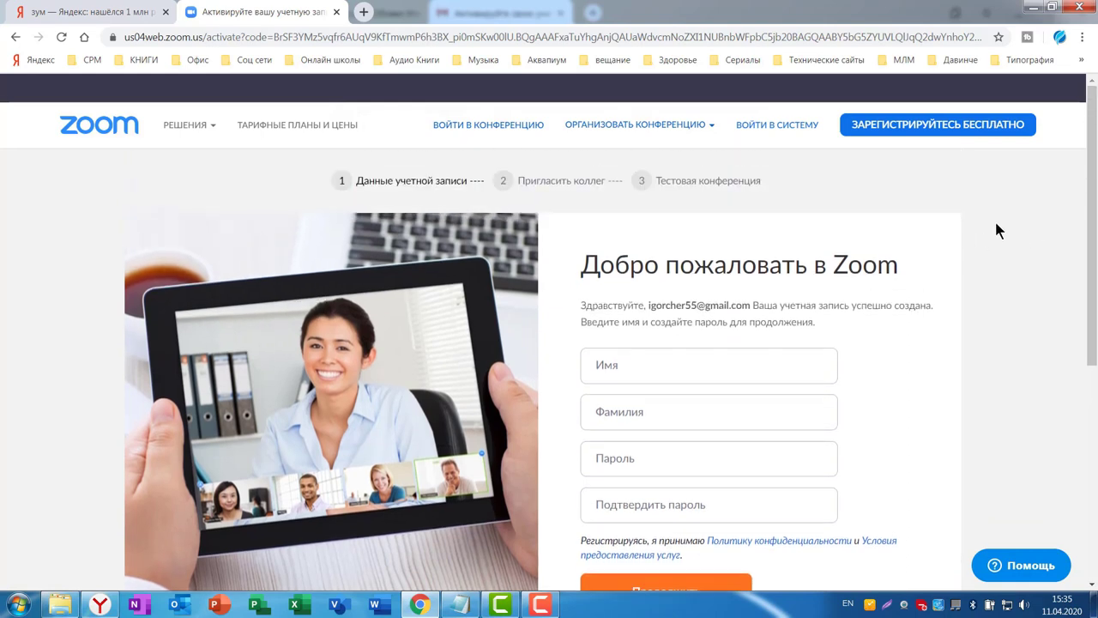
scroll(997, 225, "down", 1)
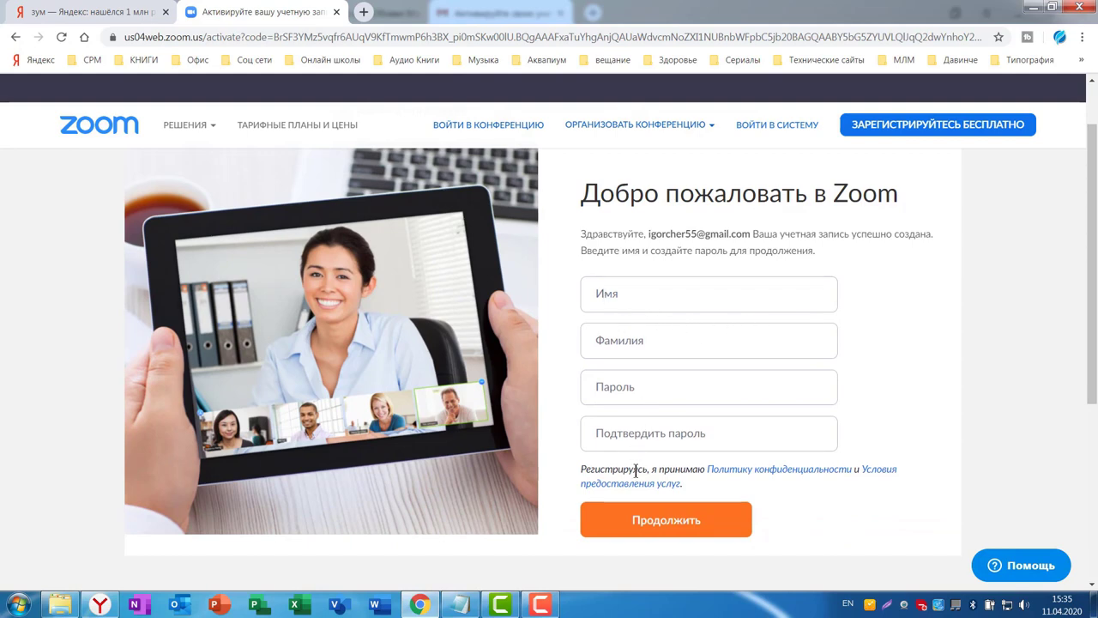
Enter the user's first and last name in Russian on the welcome form
left_click(606, 296)
key("alt+shift")
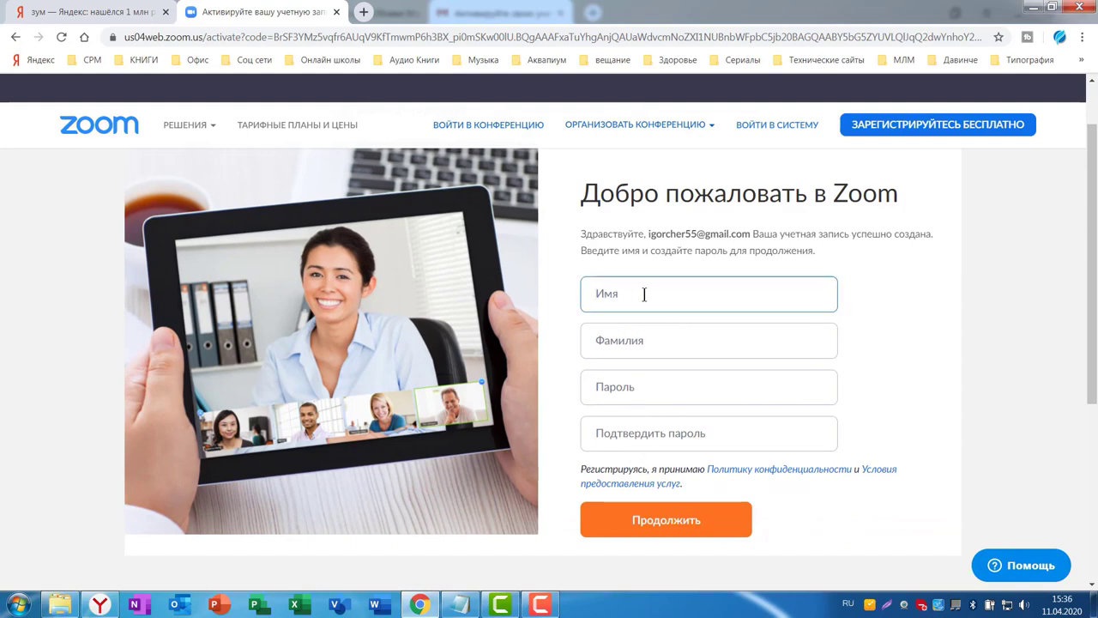
type("Игорь")
key("Tab")
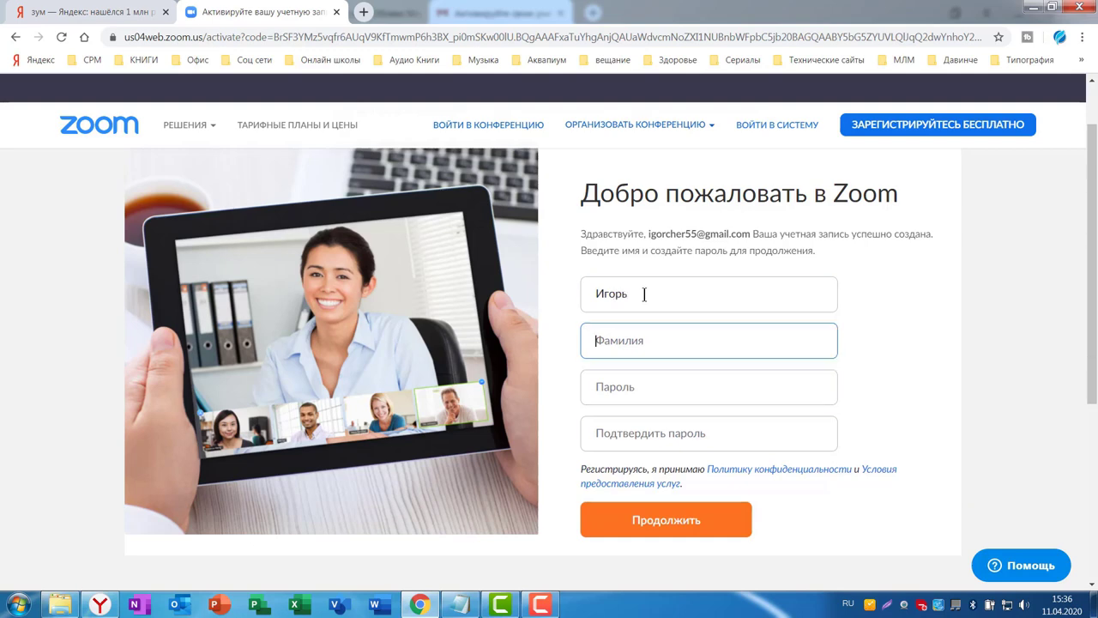
type("Черноусов")
Paste the account password from the notes into the password field and correct it
left_click(620, 387)
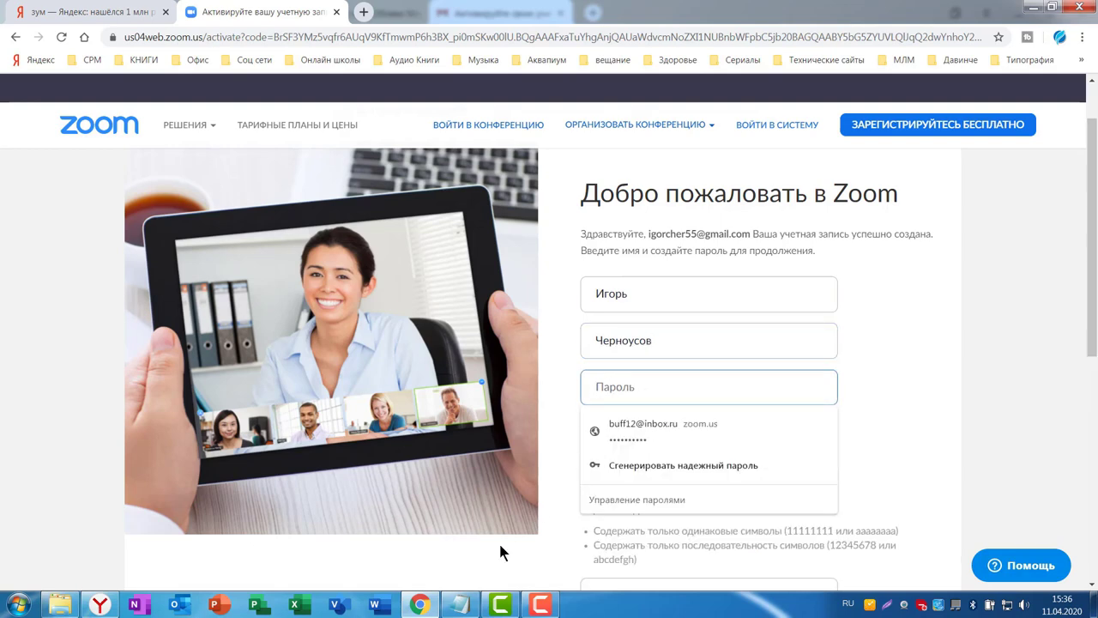
left_click(467, 611)
key("ctrl+v")
key("Tab")
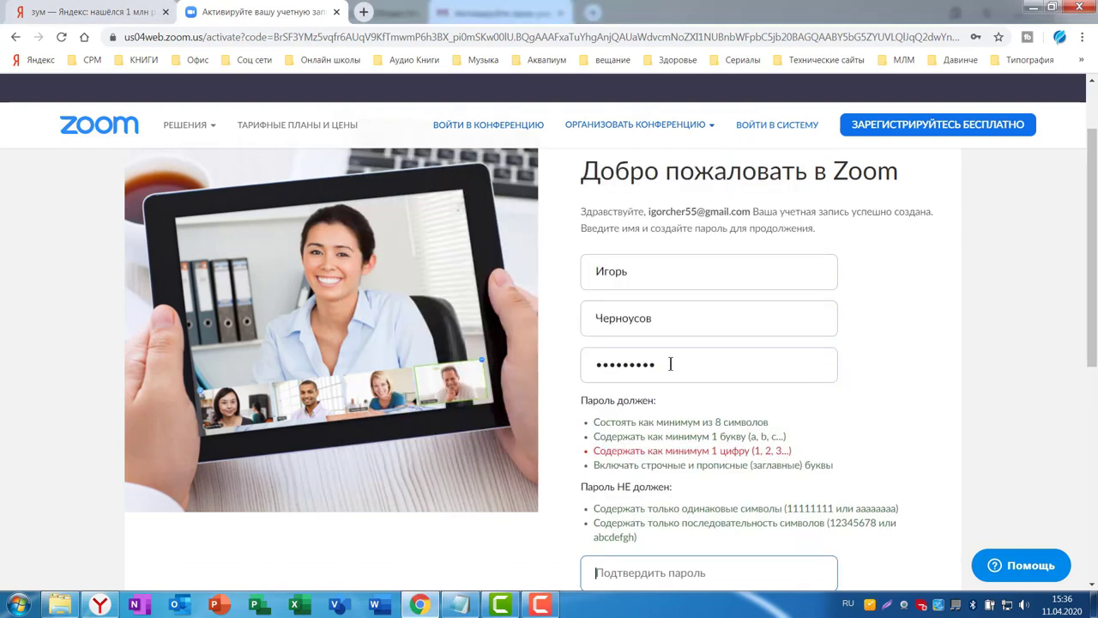
left_click(460, 604)
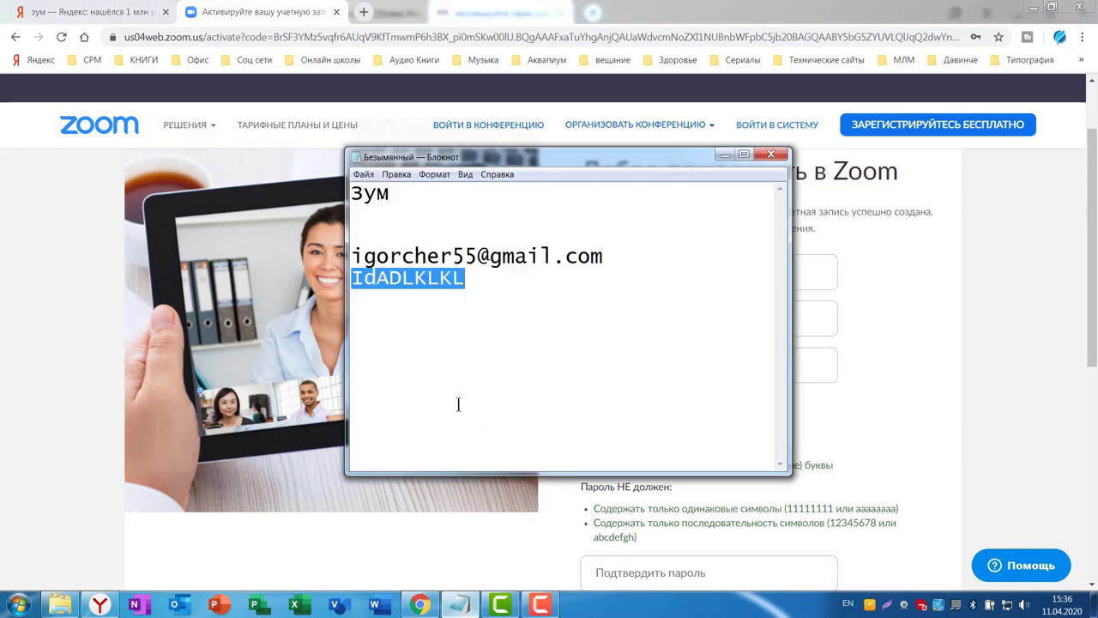
left_click(652, 366)
type("1")
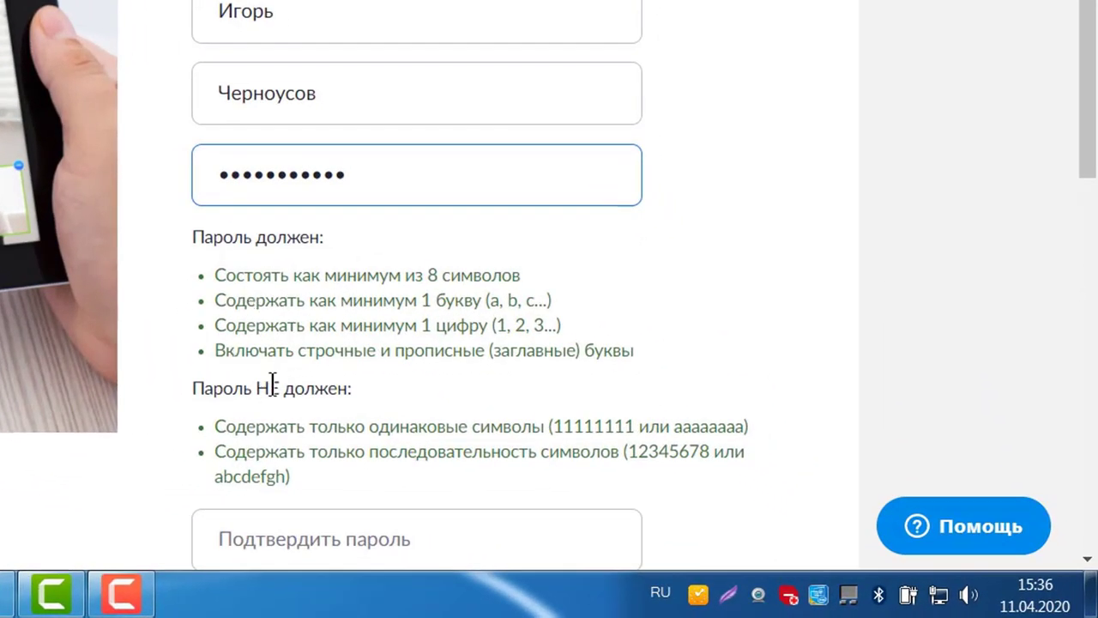
Enter the same password in the confirmation field and submit the activation form
scroll(862, 395, "down", 2)
key("Tab")
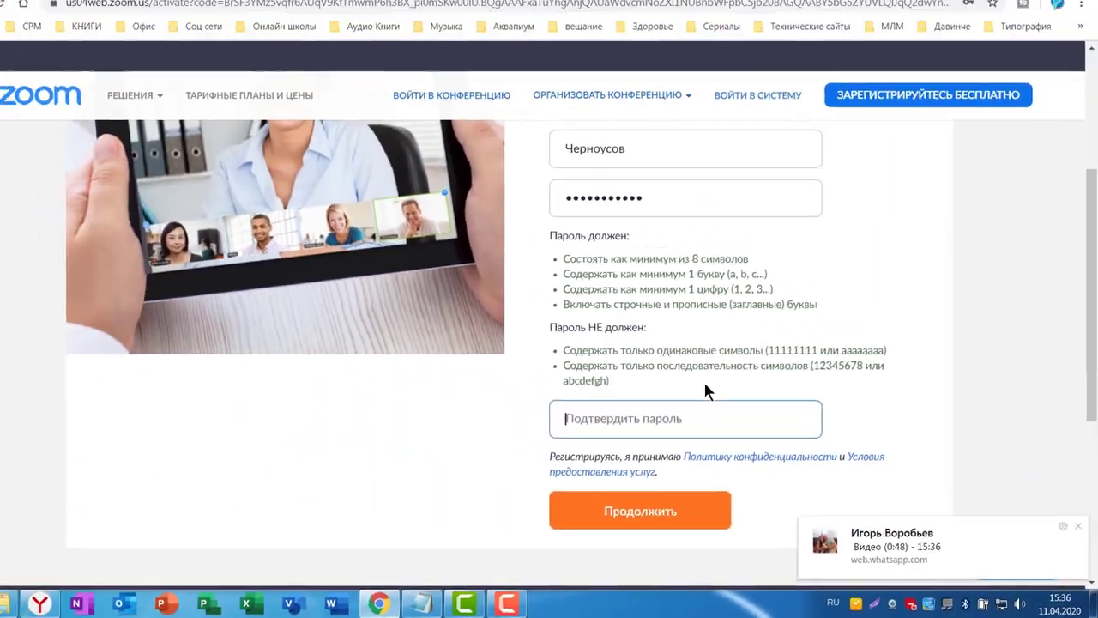
key("ctrl+v")
type("1")
left_click(674, 520)
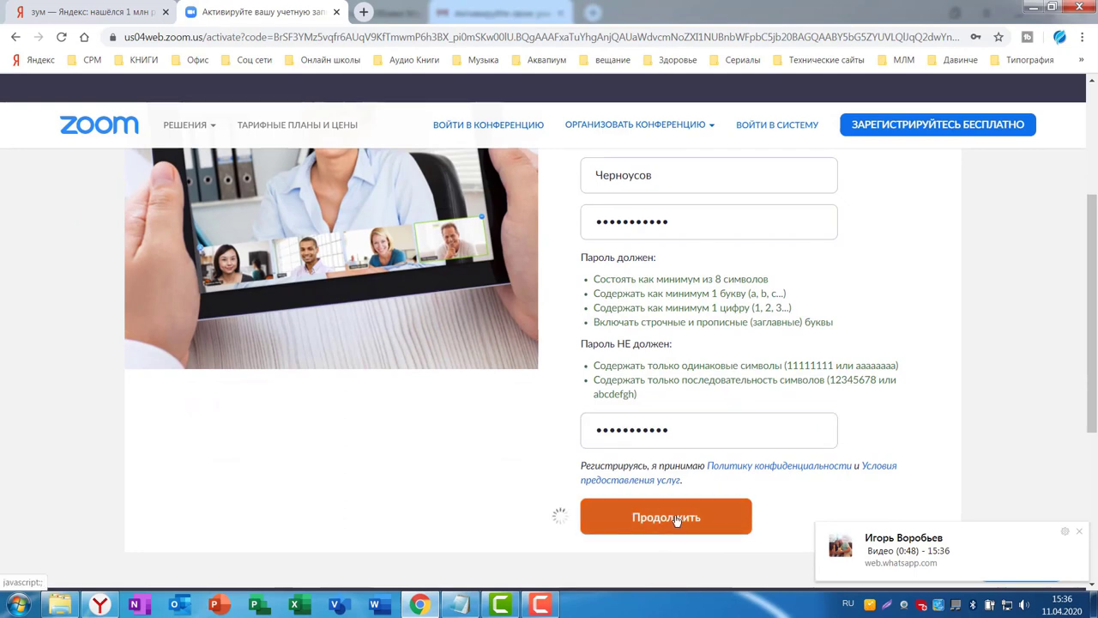
Review the invite-colleagues page and skip it with Пропустить этот шаг
scroll(622, 341, "down", 1)
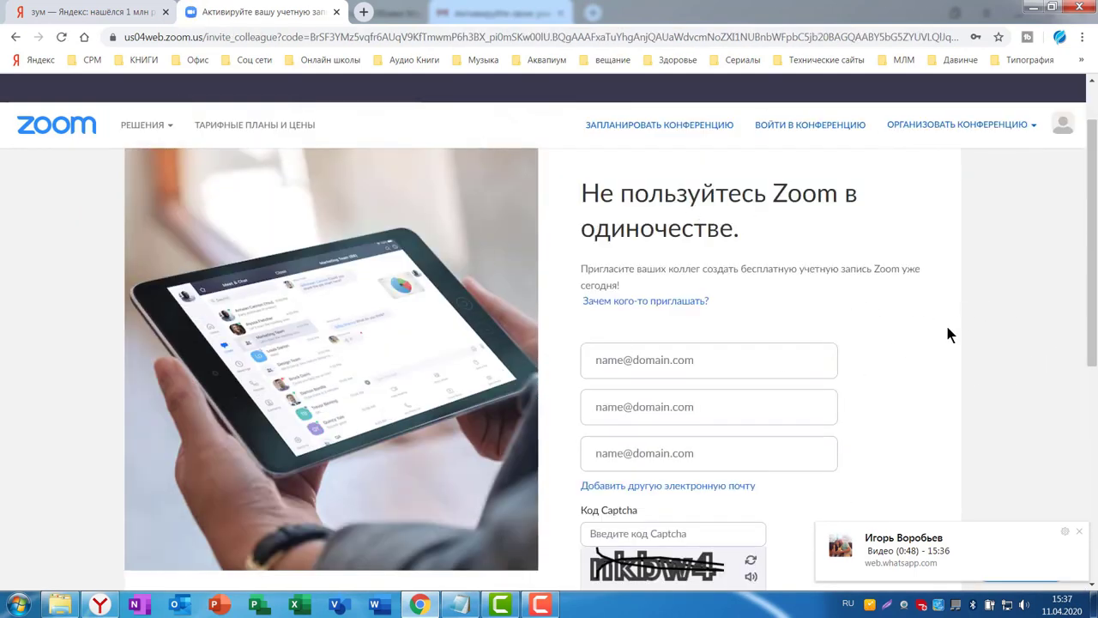
scroll(898, 365, "down", 2)
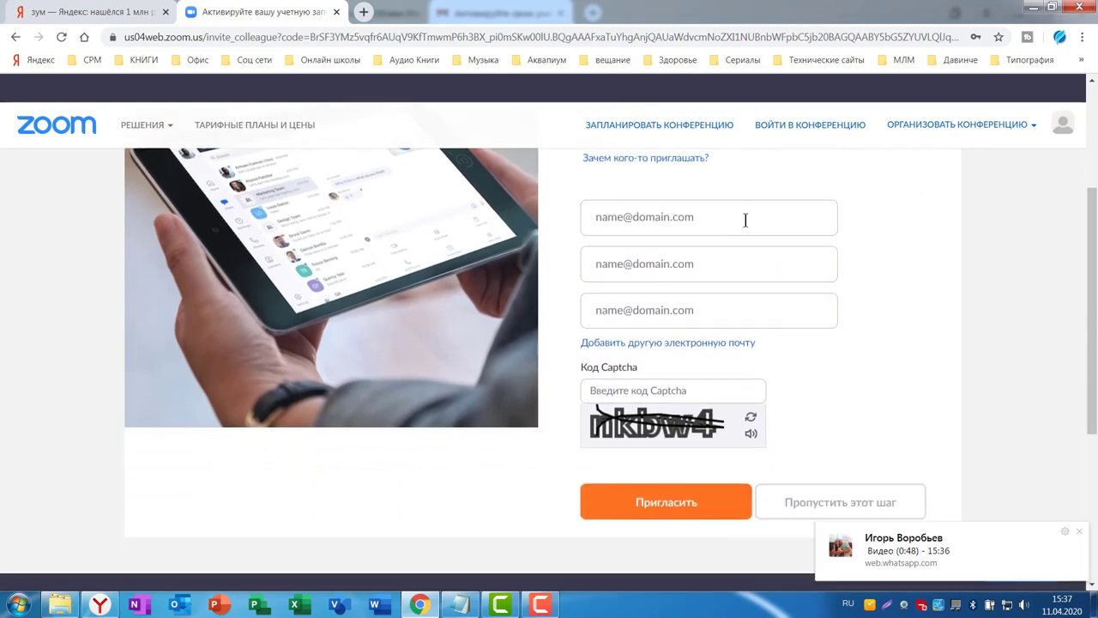
scroll(894, 287, "up", 1)
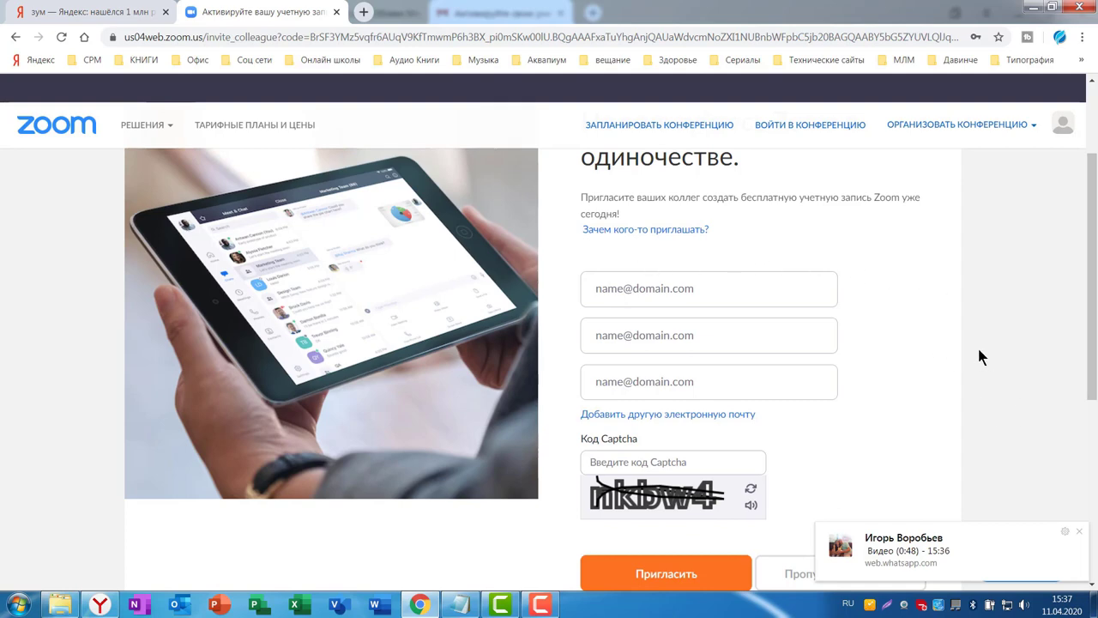
scroll(1022, 337, "down", 1)
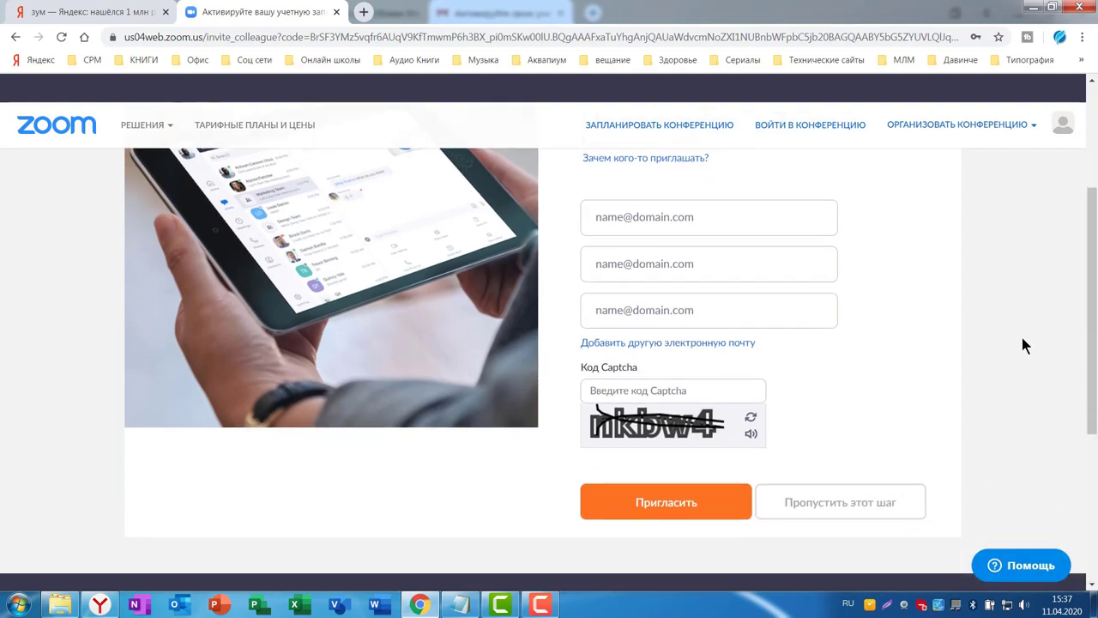
scroll(965, 322, "up", 2)
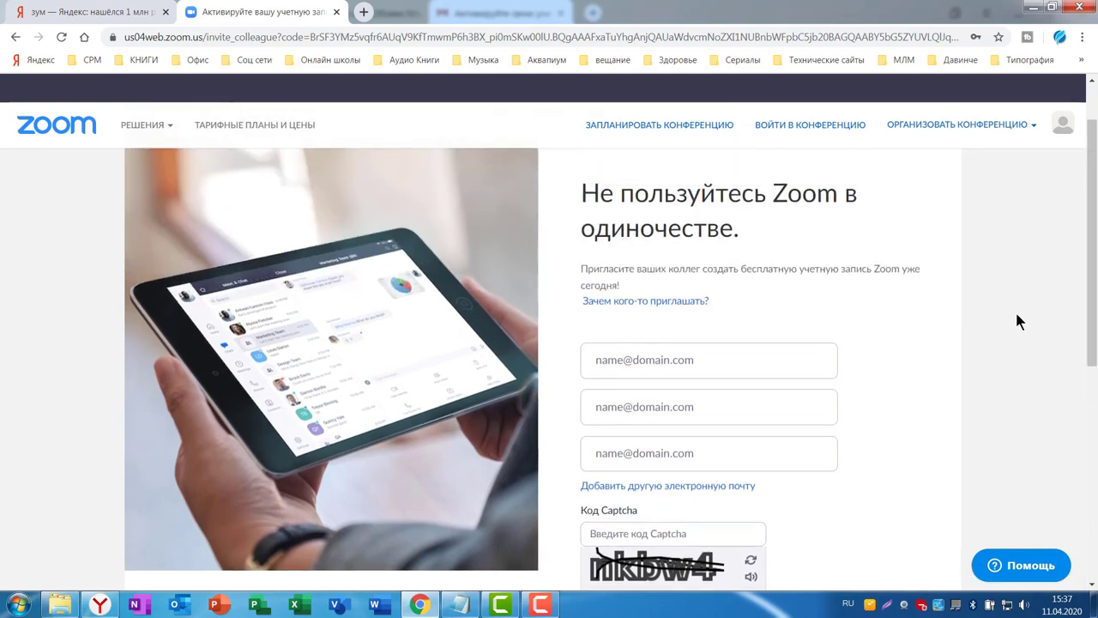
scroll(1019, 320, "down", 2)
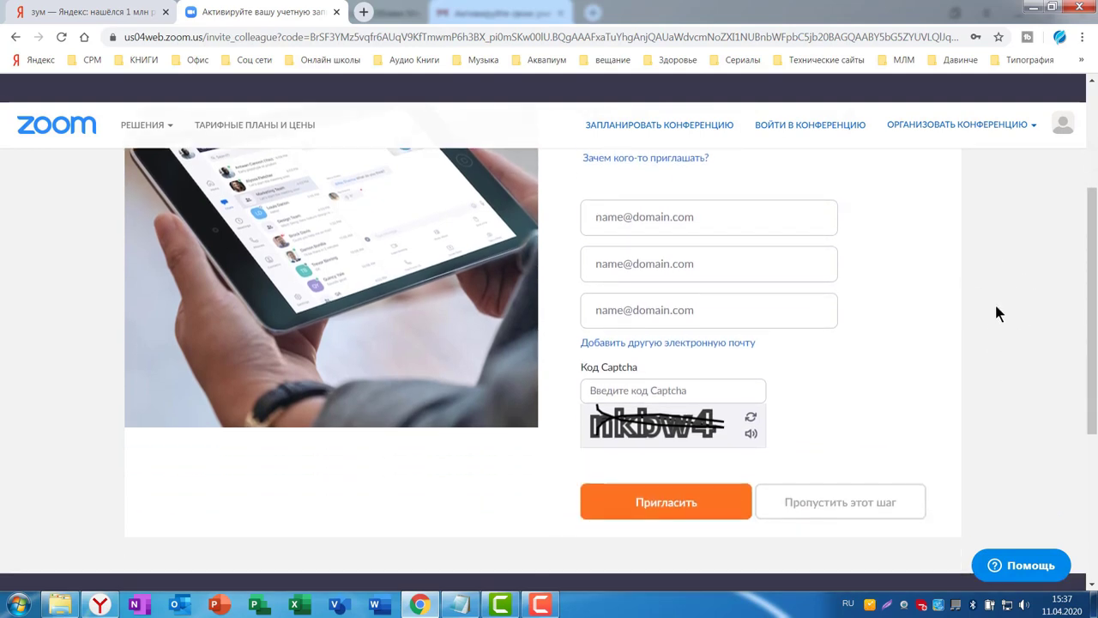
left_click(825, 506)
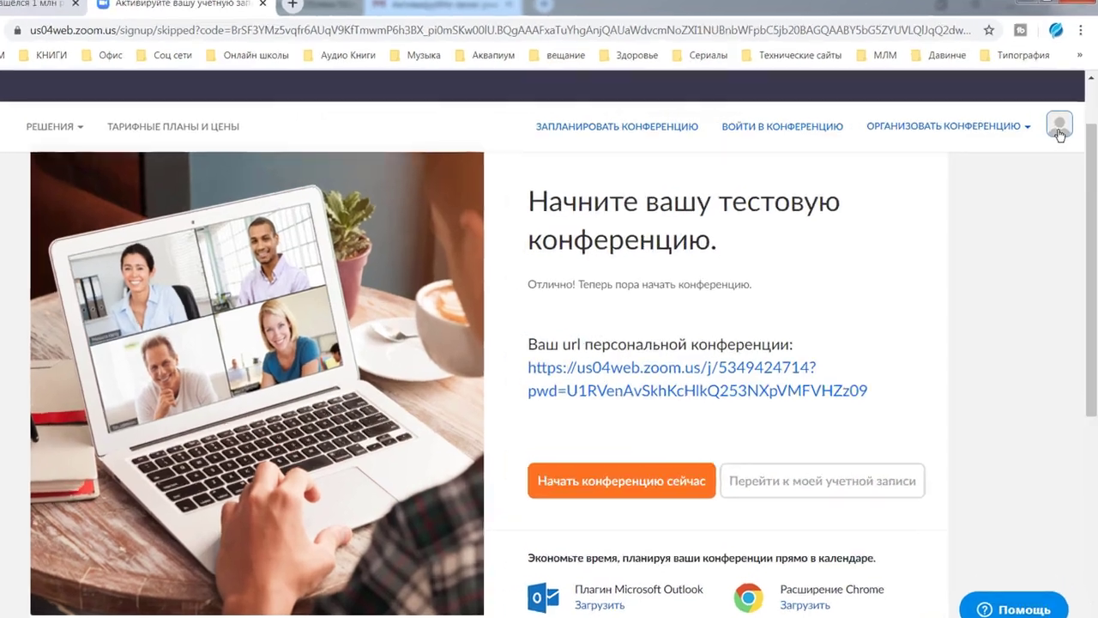
Go to Профиль from the avatar menu and choose Изменить under the profile picture
left_click(1062, 129)
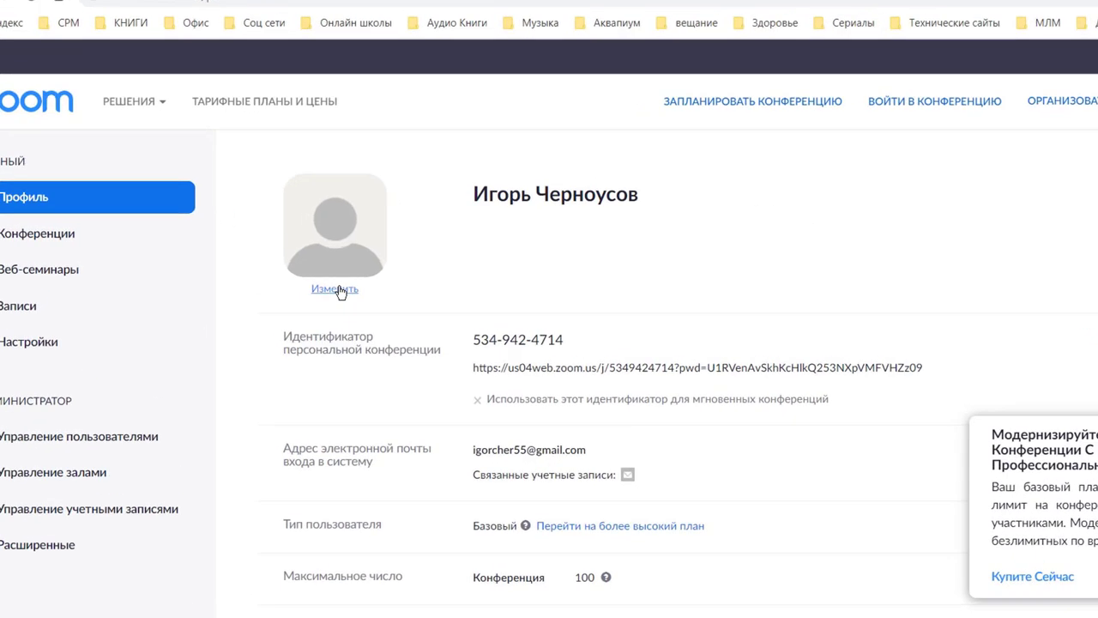
left_click(506, 365)
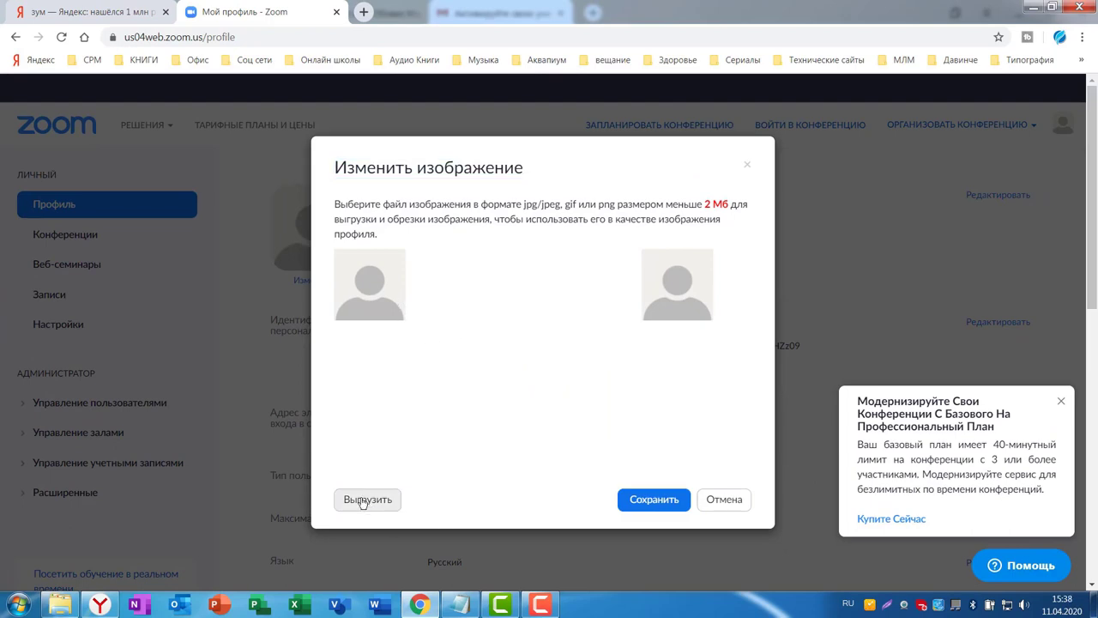
Upload 0WXB0a_vOC4 from Desktop > И В and enlarge the crop box over the photo
left_click(363, 501)
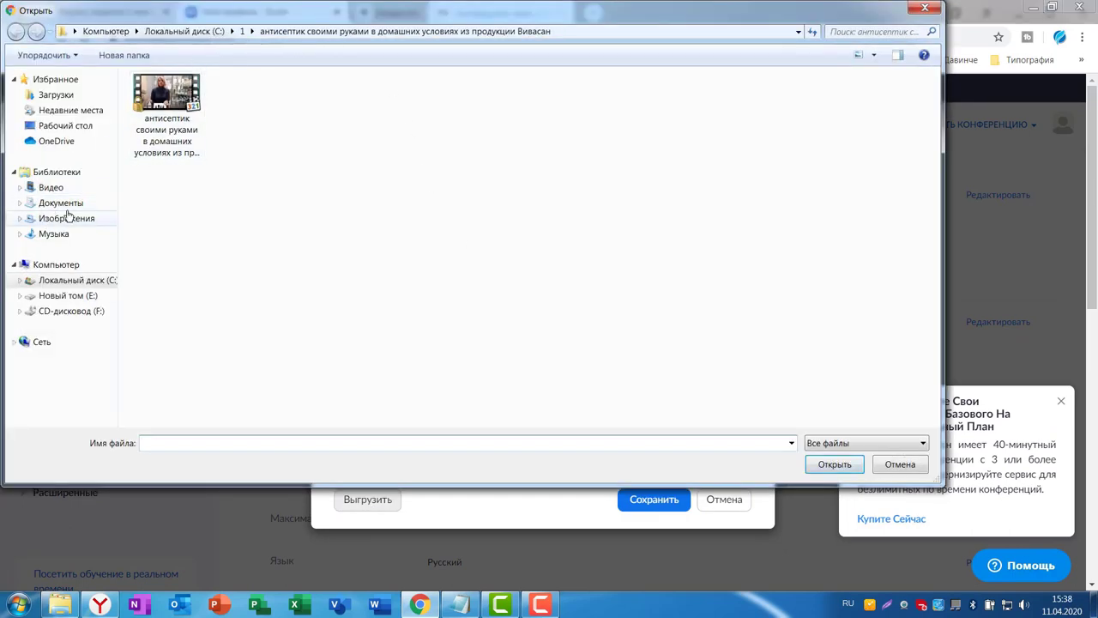
left_click(40, 131)
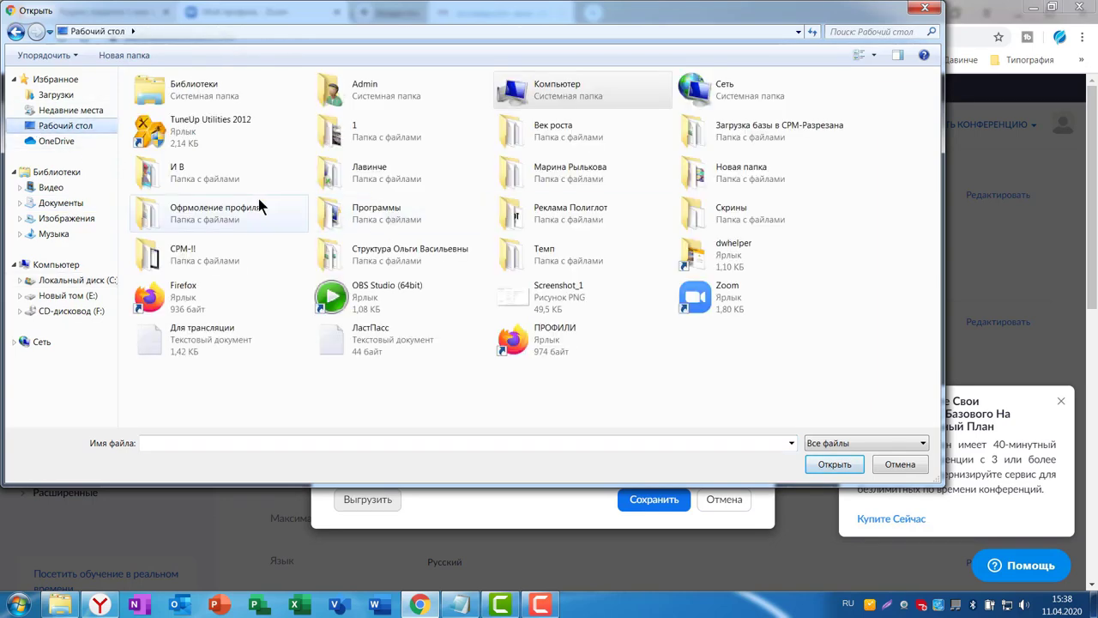
double_click(174, 177)
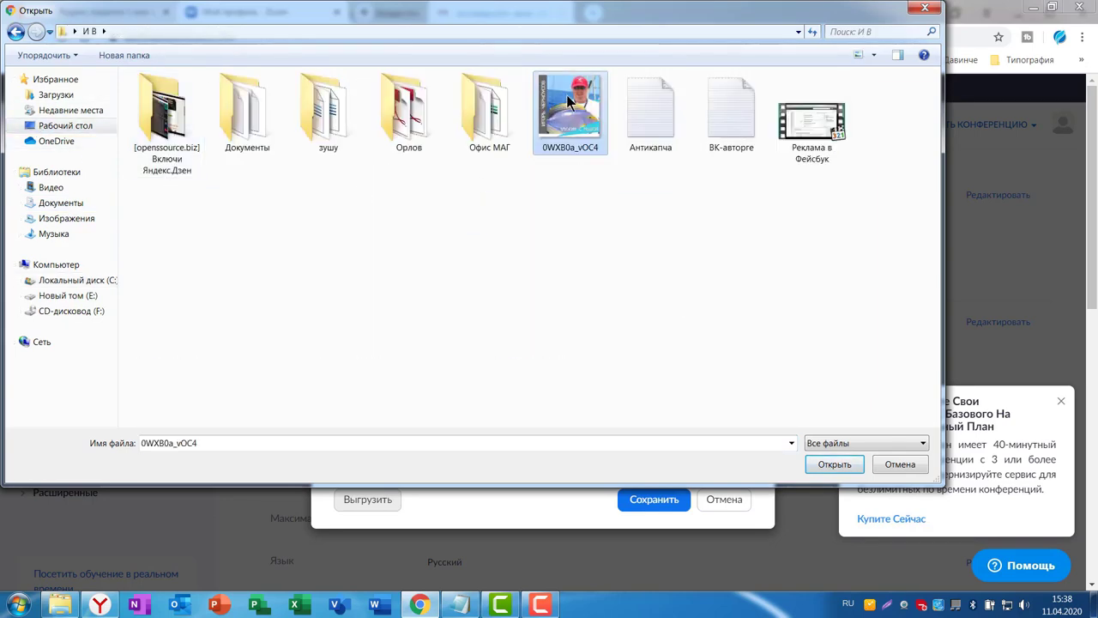
left_click(823, 464)
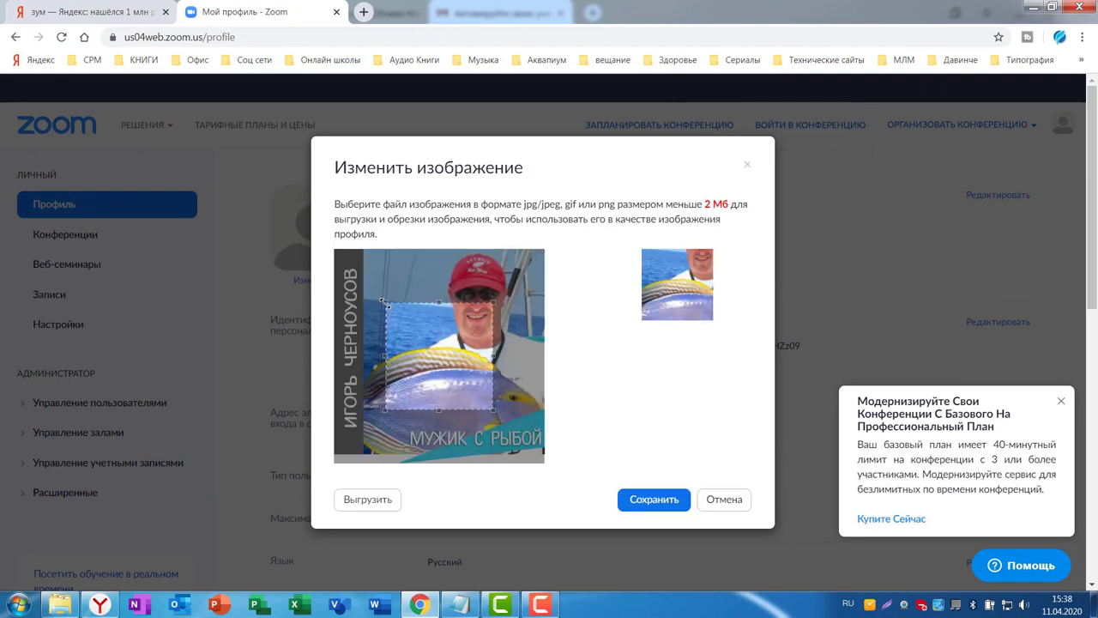
left_click_drag(384, 302, 381, 269)
left_click_drag(490, 407, 542, 457)
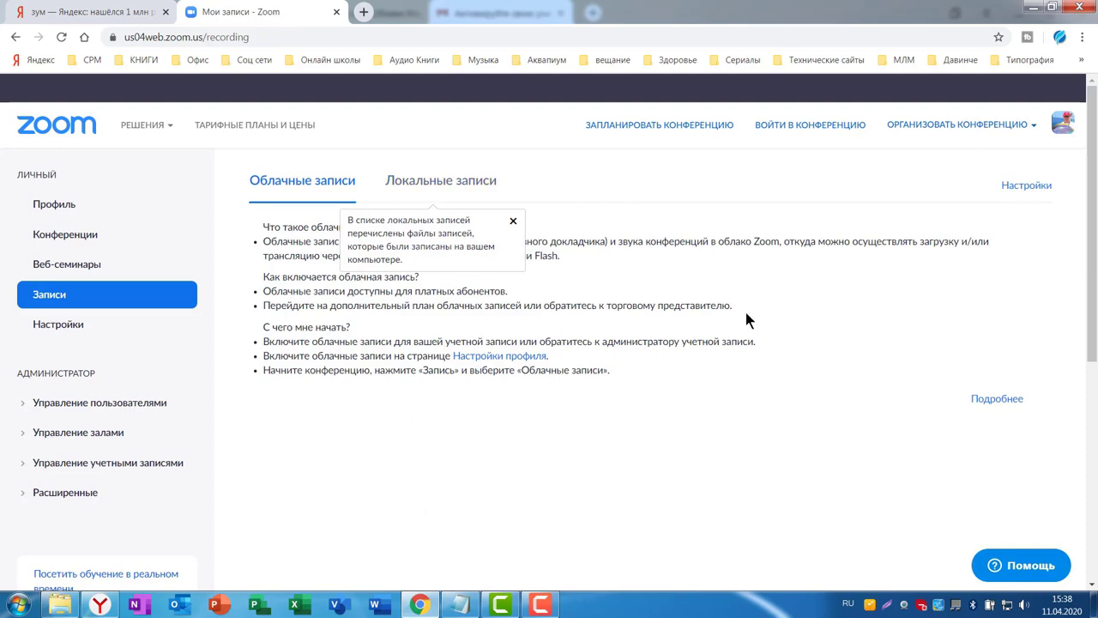
View Локальные записи, then Settings' advanced in-meeting section (На конференции (расширенные))
left_click(440, 180)
left_click(43, 326)
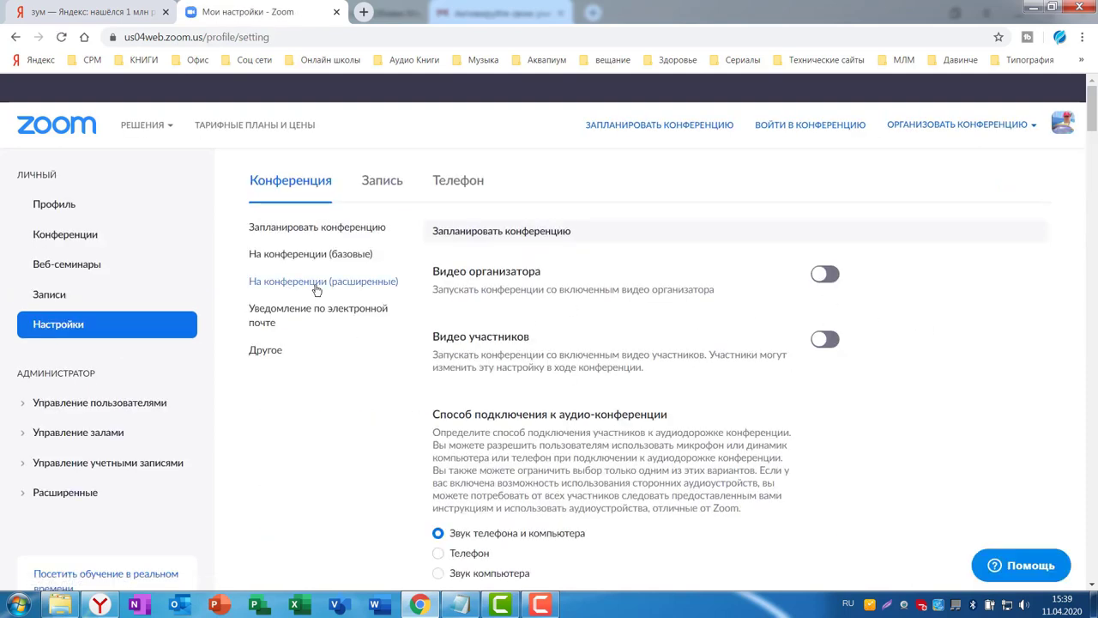
left_click(319, 282)
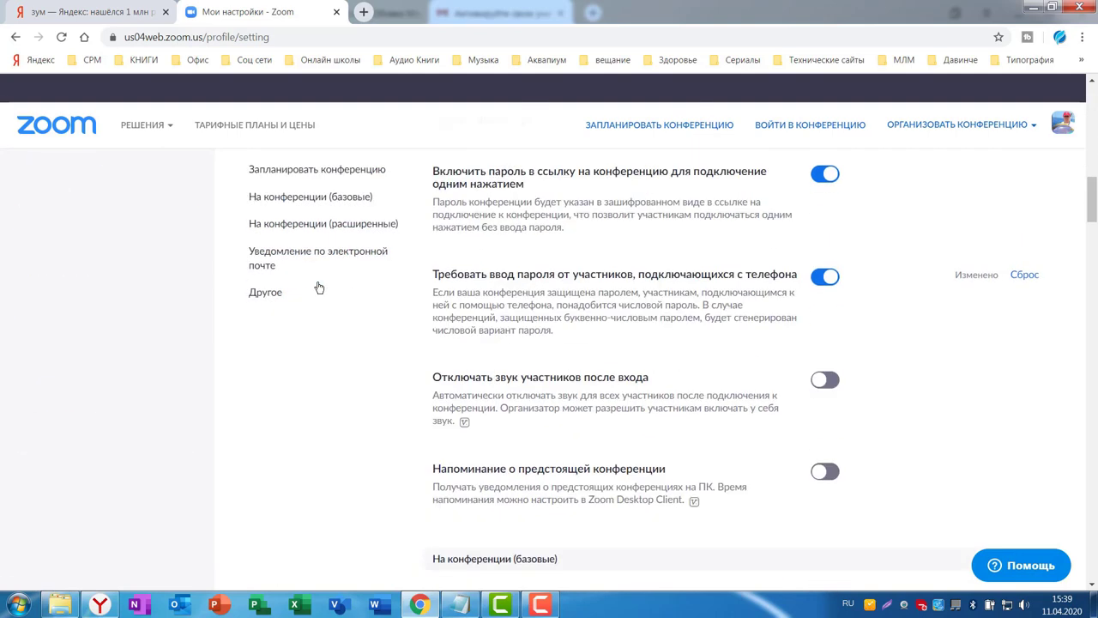
scroll(939, 335, "down", 2)
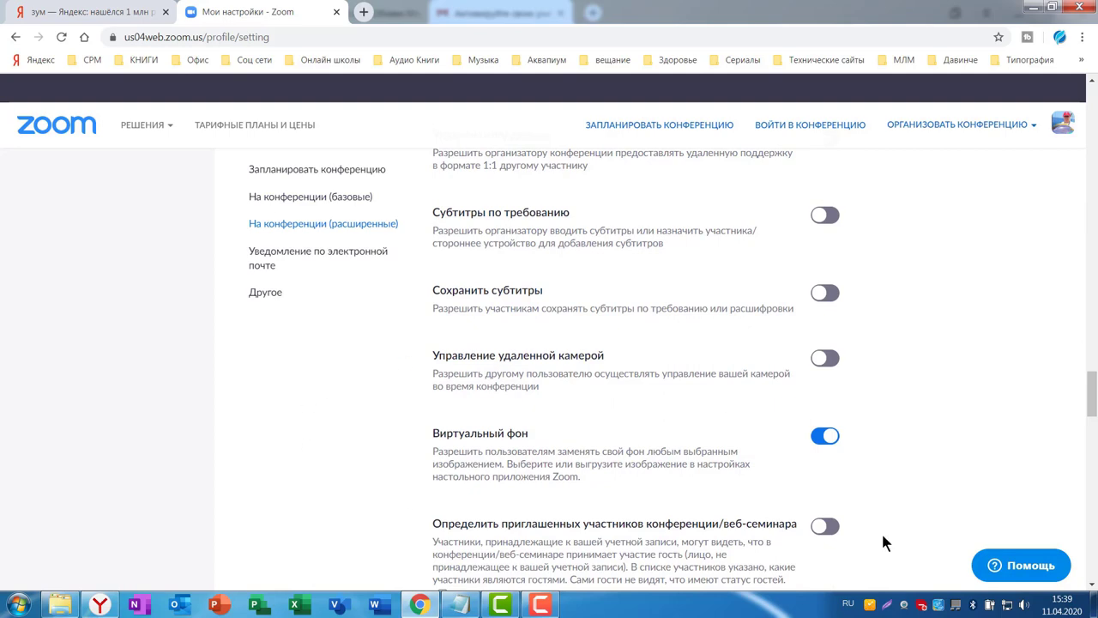
Select the e-mail and password lines in the Notepad notes, then return to Zoom settings
left_click(459, 605)
left_click_drag(490, 256, 502, 256)
left_click_drag(613, 257, 364, 250)
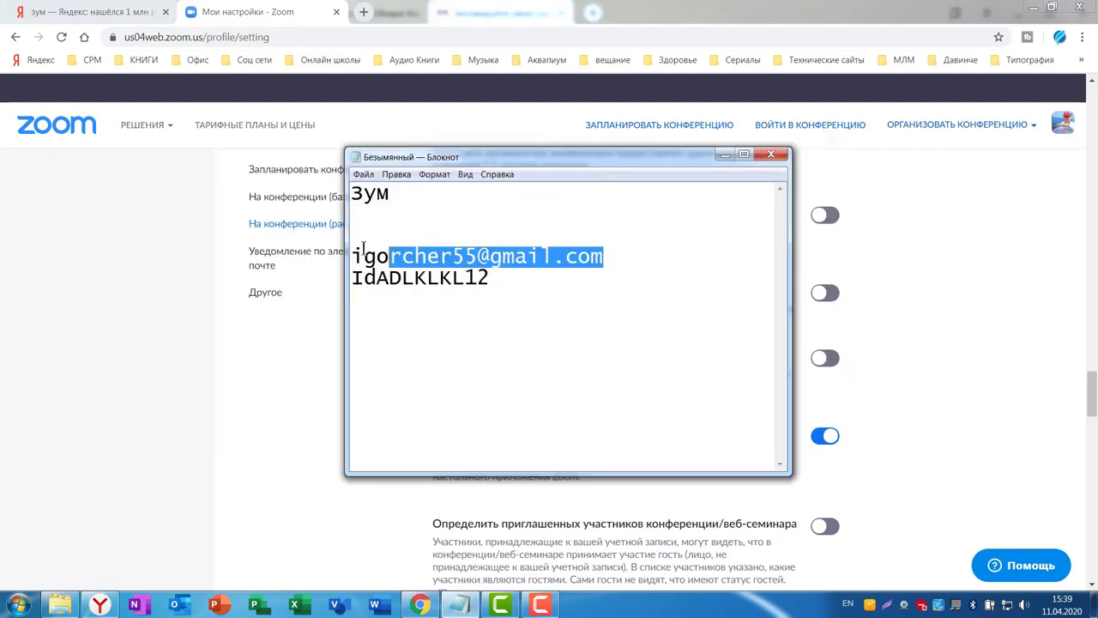
left_click_drag(485, 277, 379, 277)
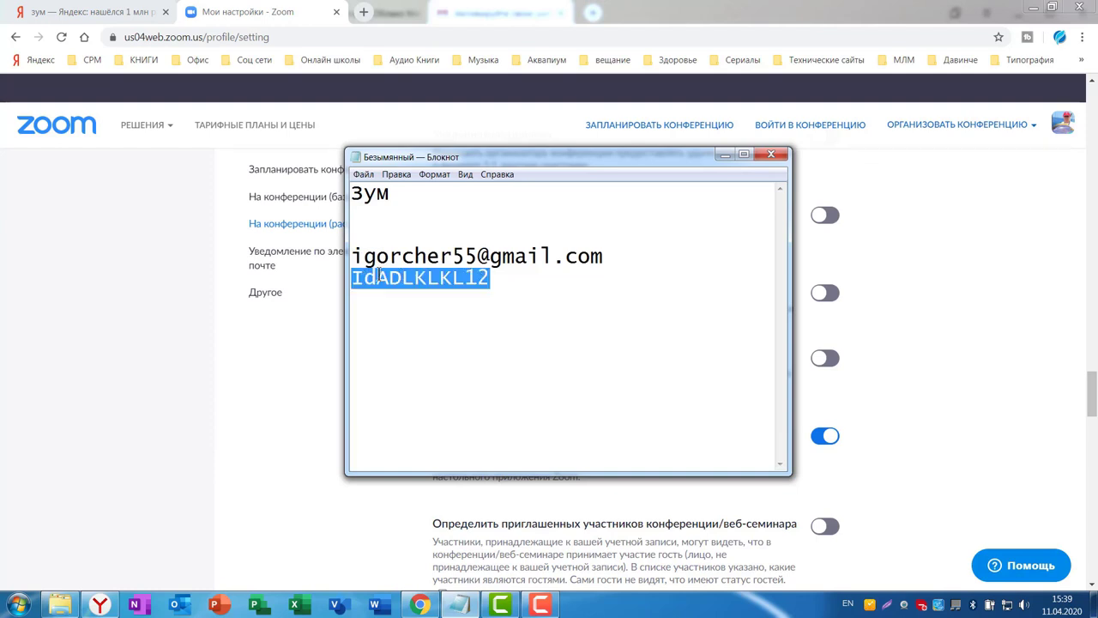
left_click(520, 287)
left_click(1000, 289)
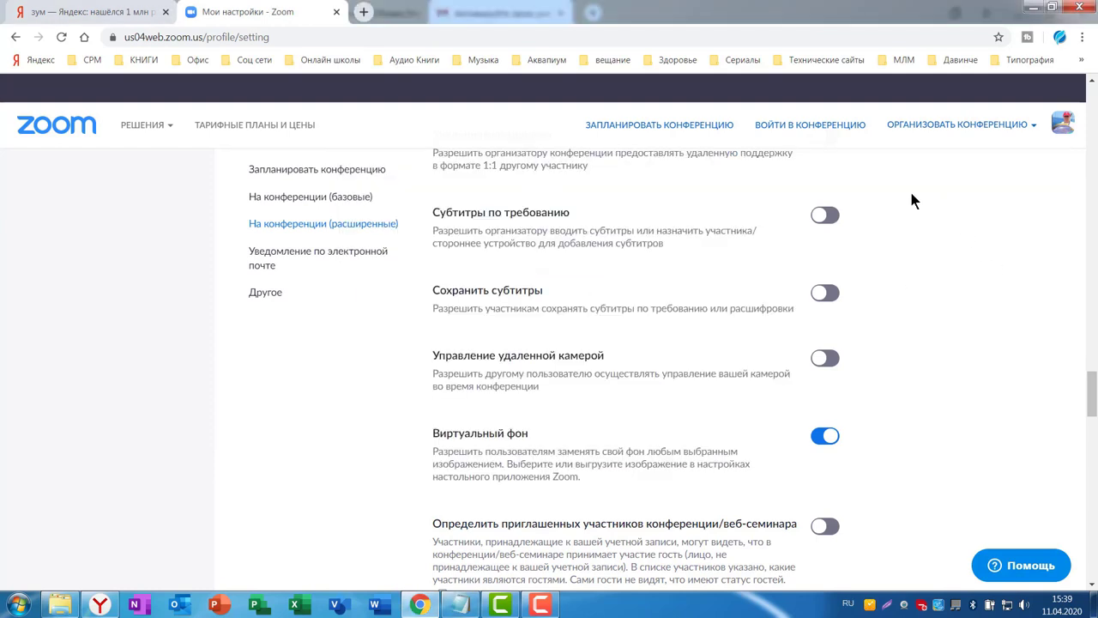
Close the Chrome window with Zoom settings and minimise the Gmail window
left_click(1080, 8)
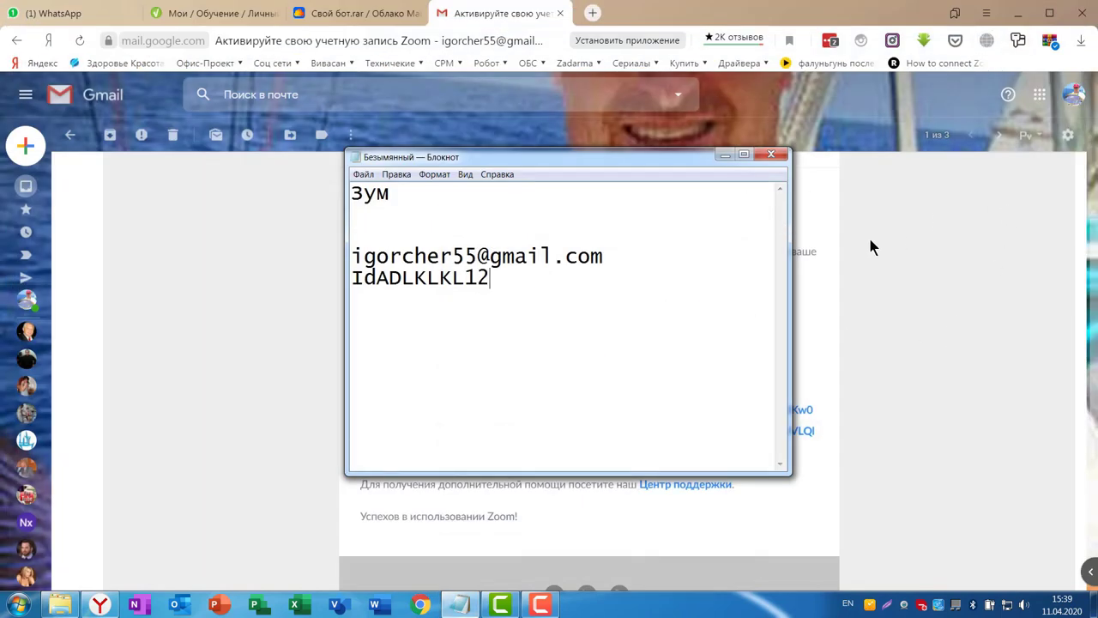
left_click(935, 309)
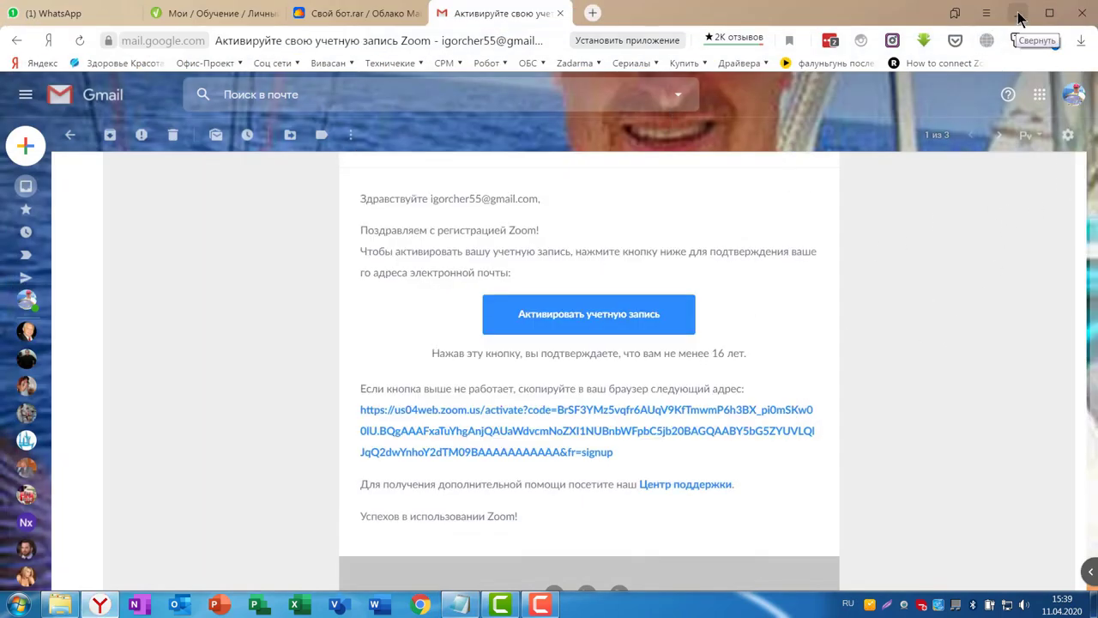
left_click(1019, 14)
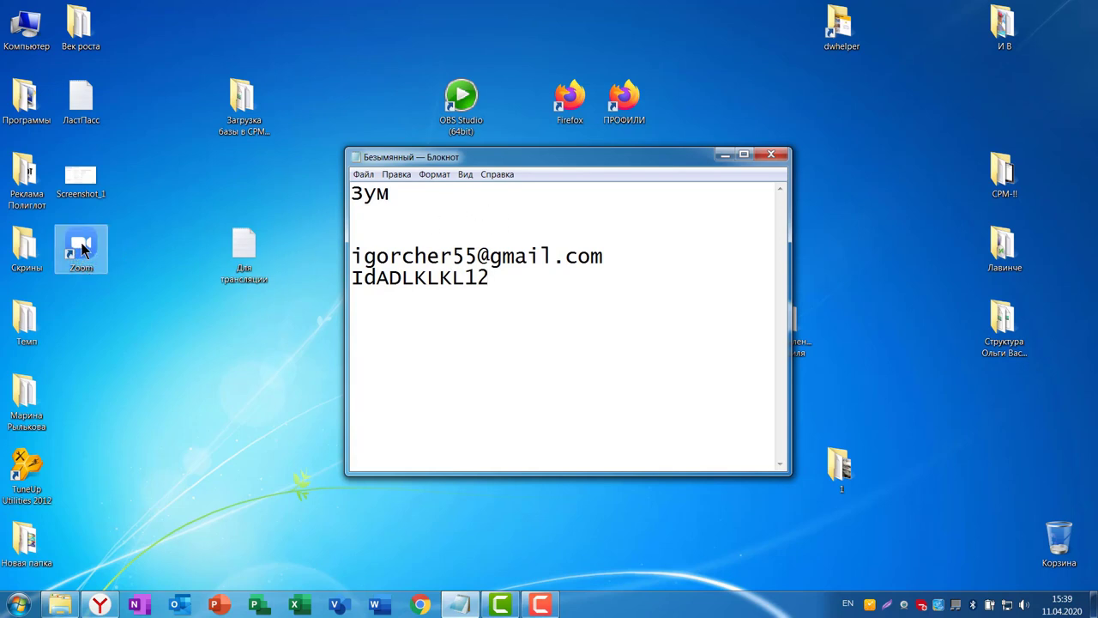
Launch the Zoom desktop app and sign out of the current account
left_click(83, 249)
double_click(83, 248)
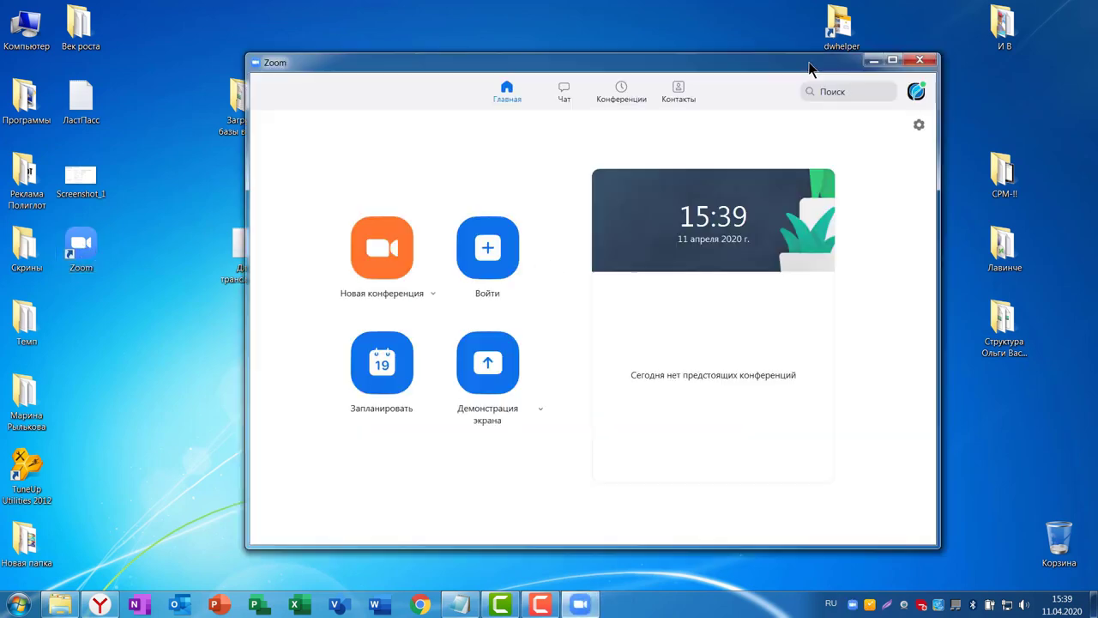
left_click_drag(799, 65, 755, 48)
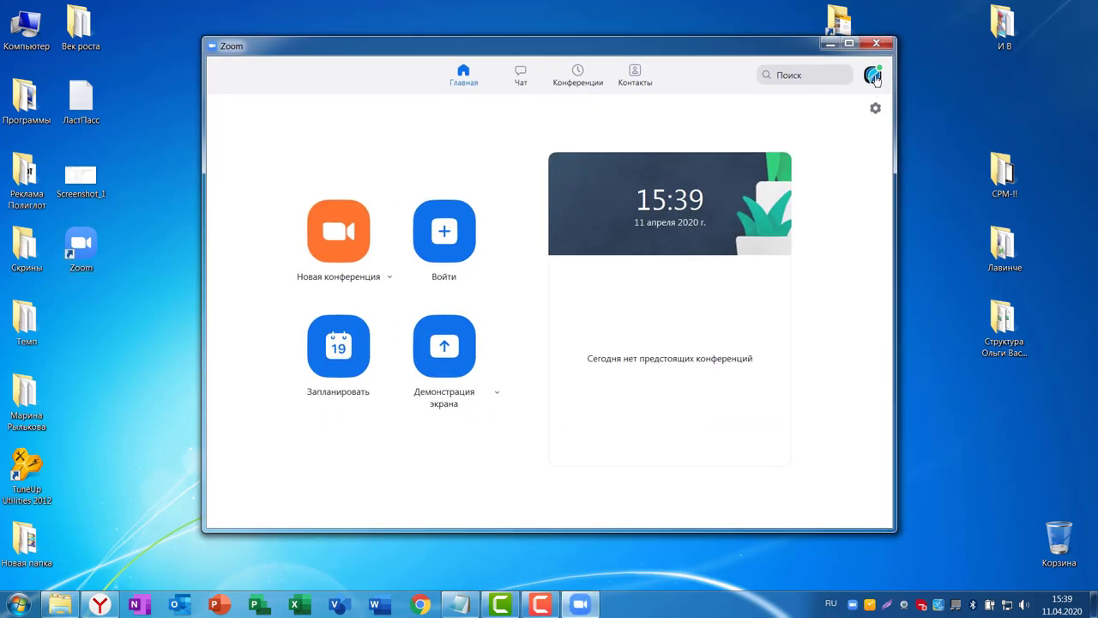
left_click(872, 77)
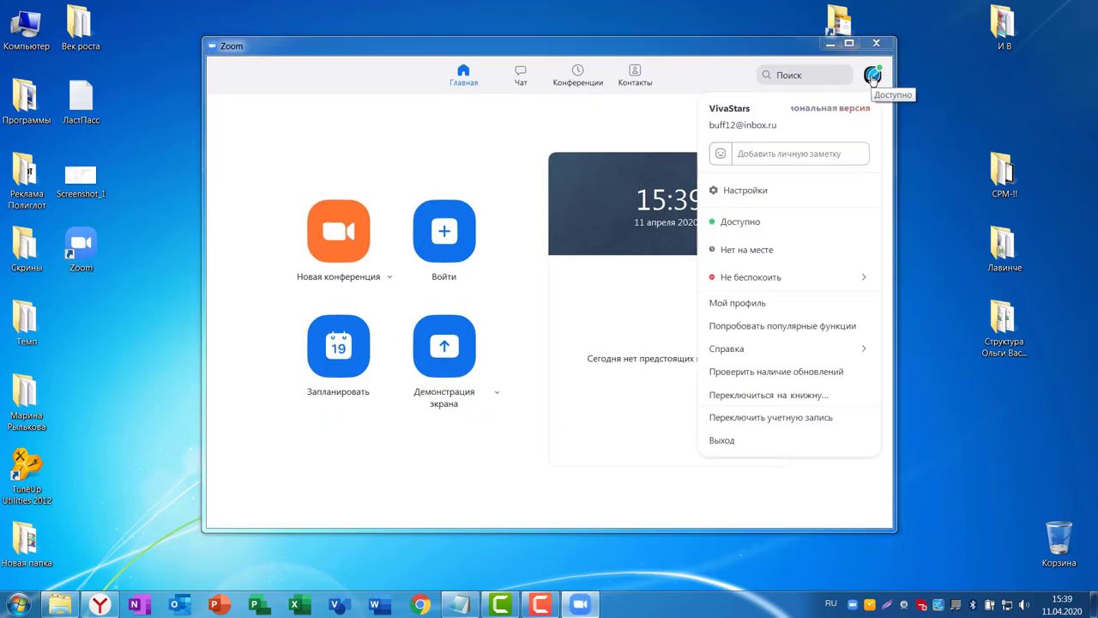
left_click(731, 444)
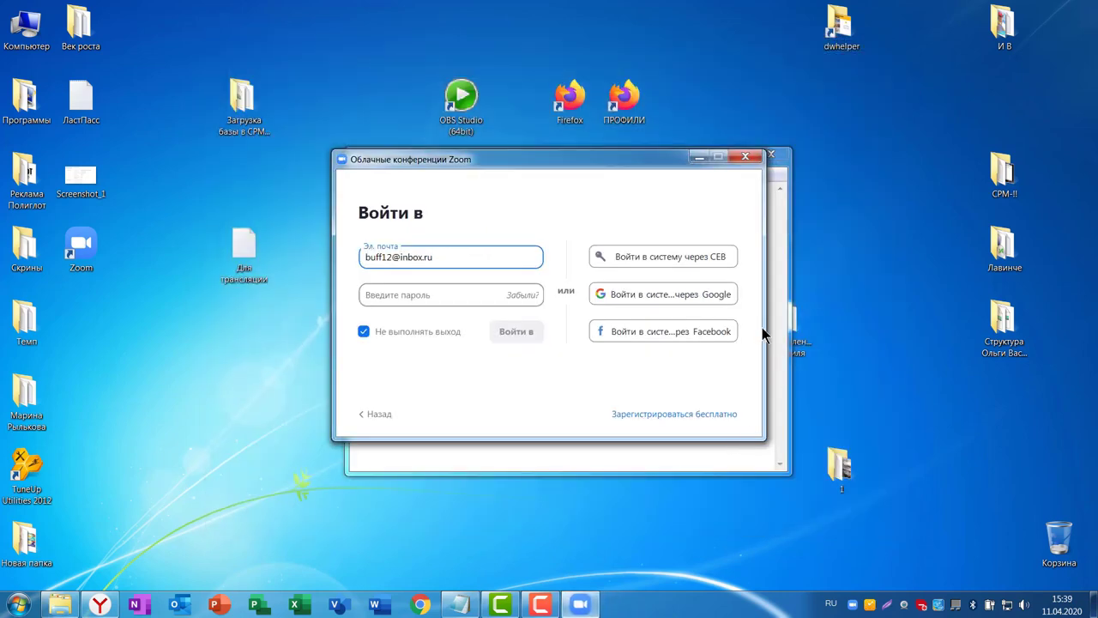
Copy the saved password from Notepad into the Zoom password field and sign in
left_click_drag(504, 165, 324, 128)
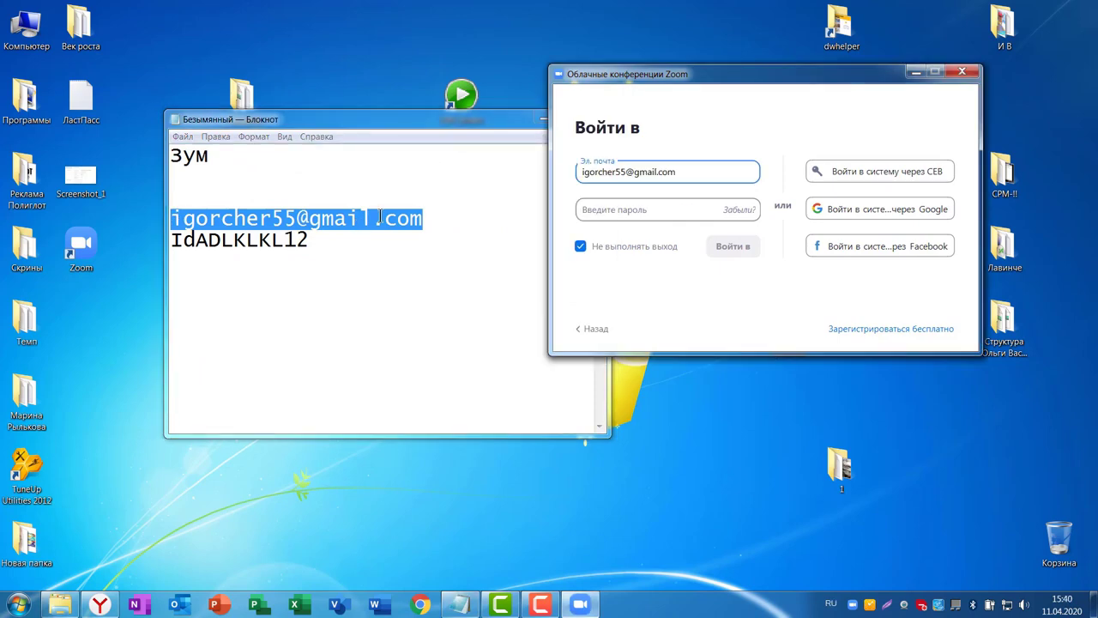
left_click_drag(313, 240, 204, 241)
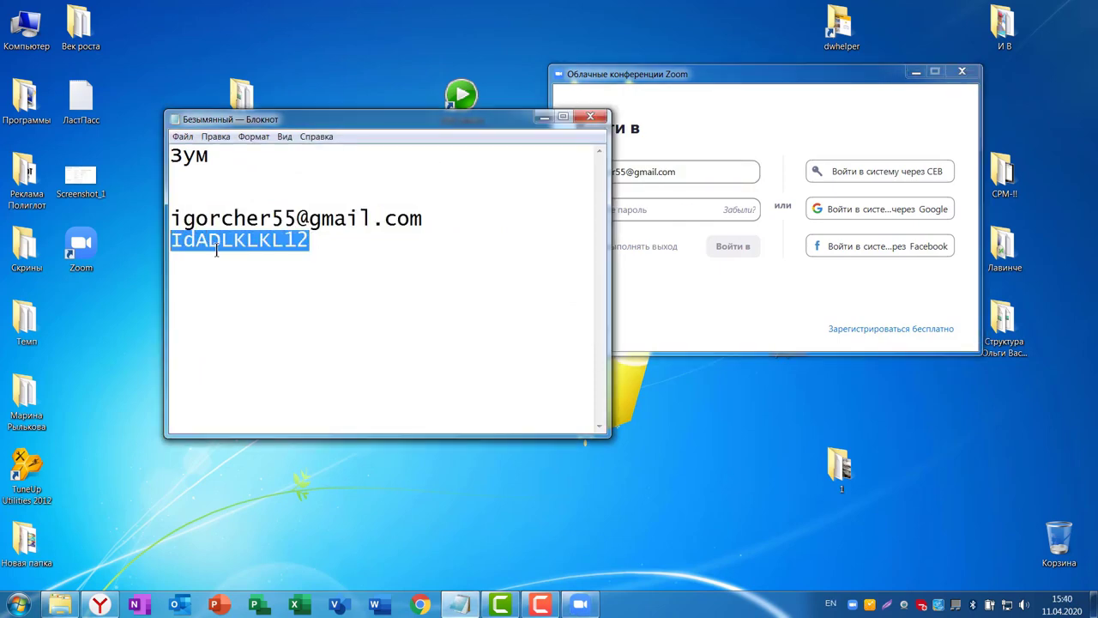
key("ctrl+c")
left_click(661, 272)
key("ctrl+v")
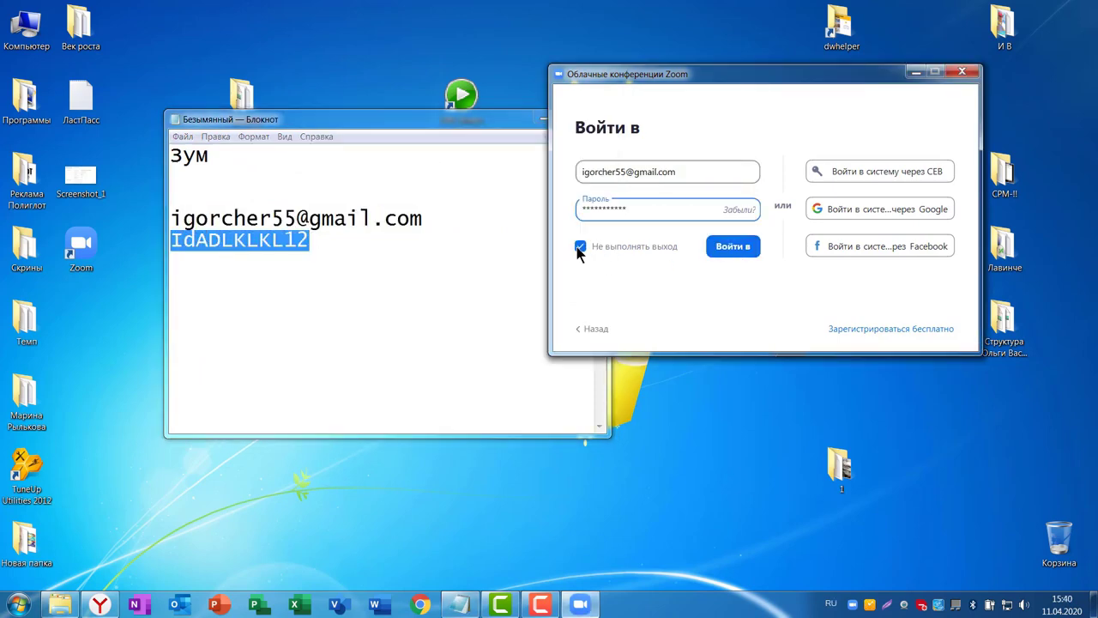
left_click(734, 248)
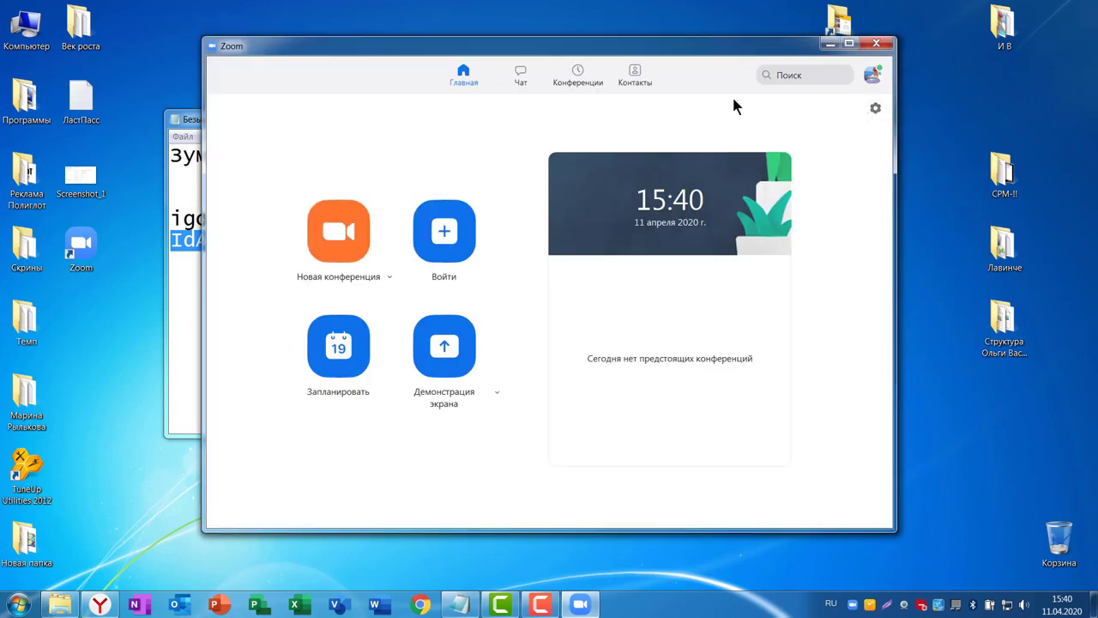
Check the signed-in account's profile details, then close them and tidy the window position
left_click_drag(709, 52, 675, 45)
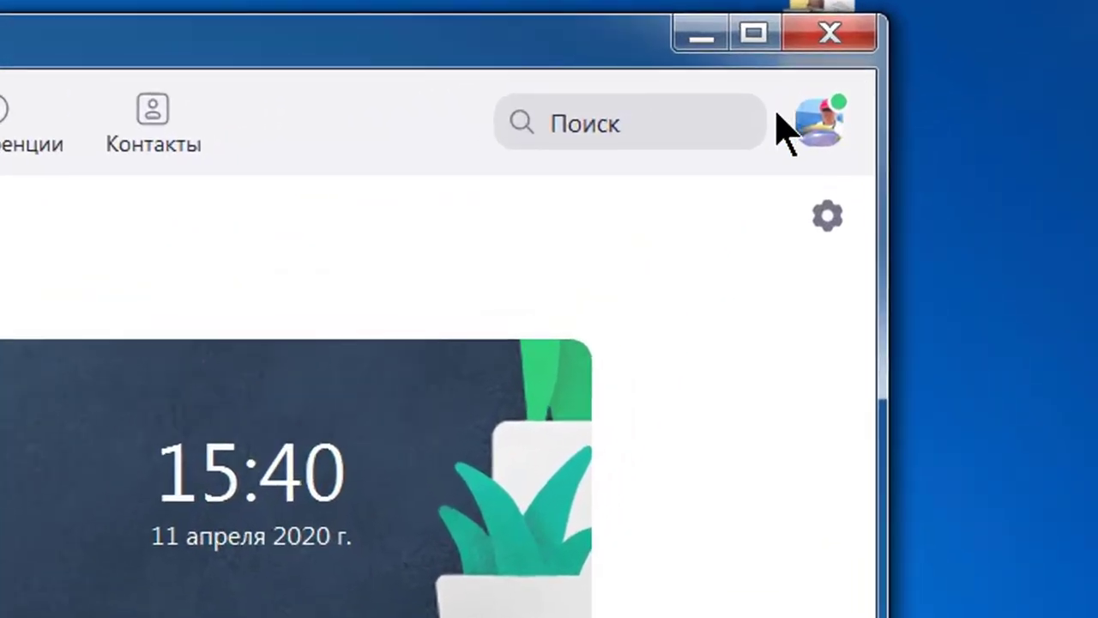
left_click(818, 127)
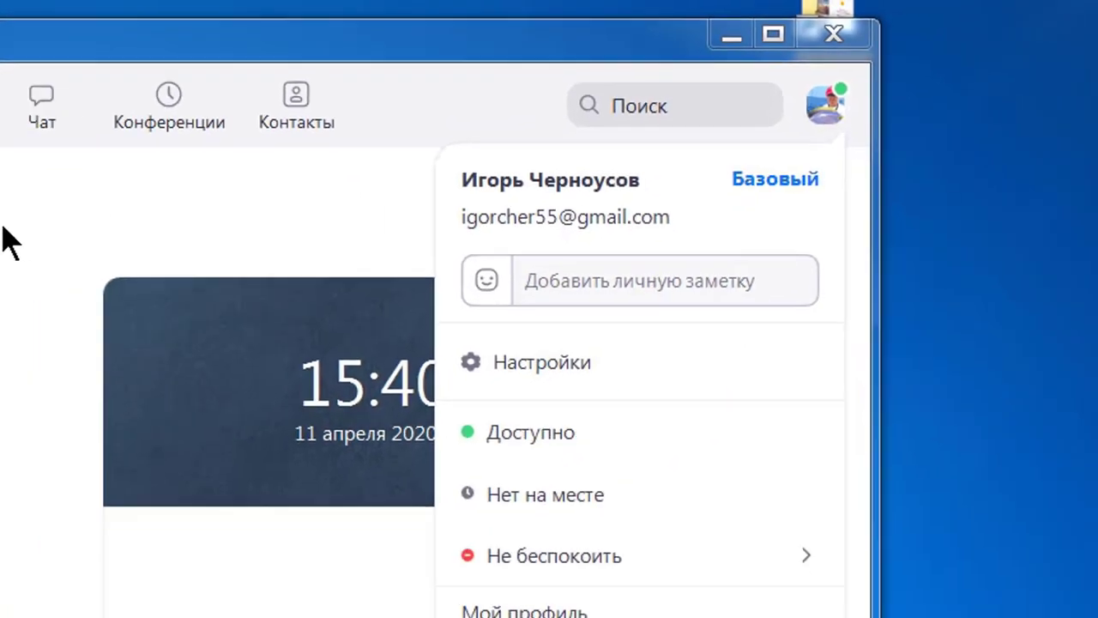
left_click(418, 119)
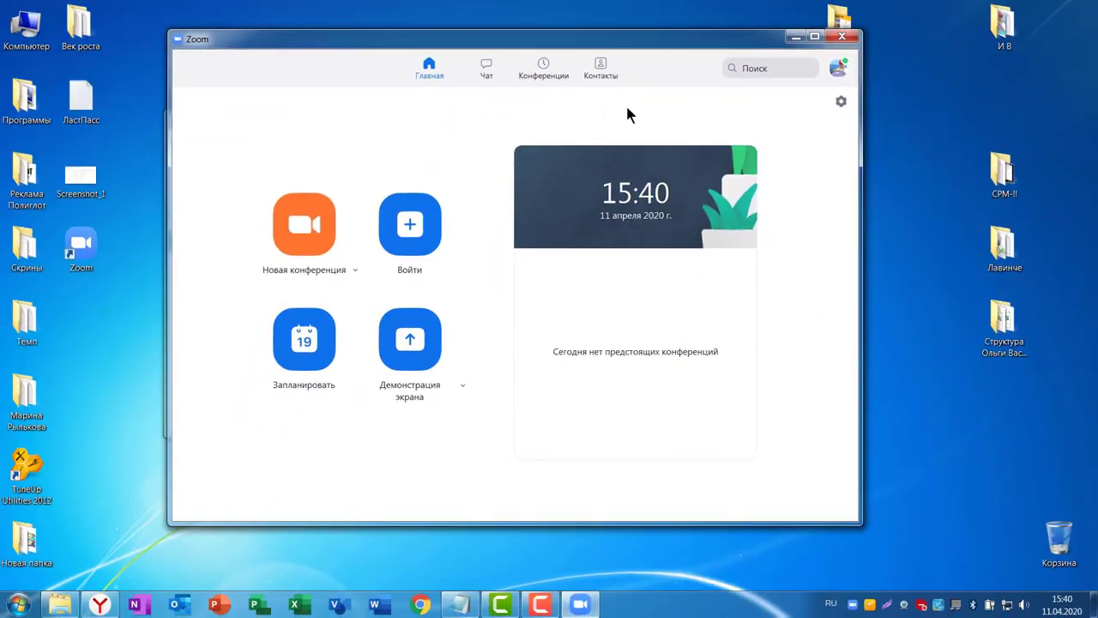
left_click_drag(632, 41, 612, 32)
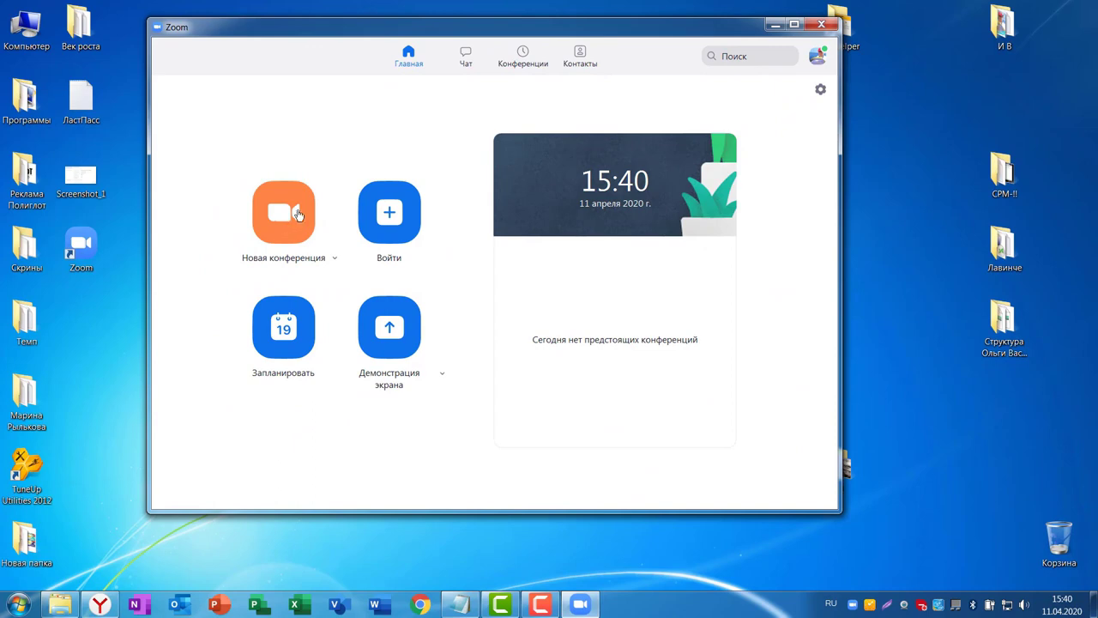
Start a new meeting (Новая конференция) and join audio with computer sound
left_click(290, 219)
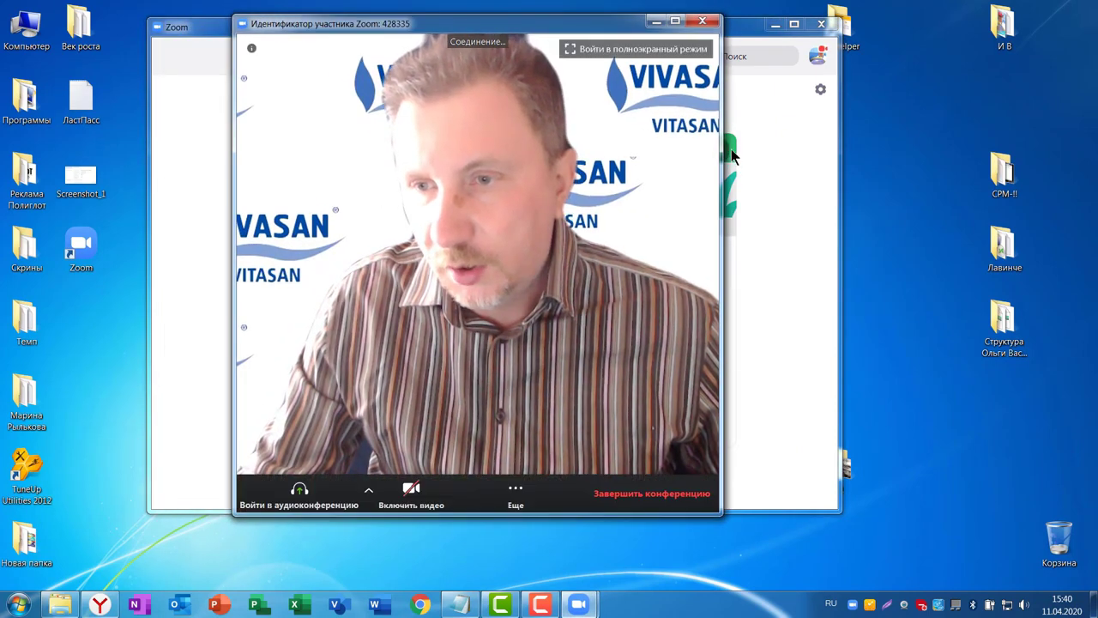
left_click(703, 184)
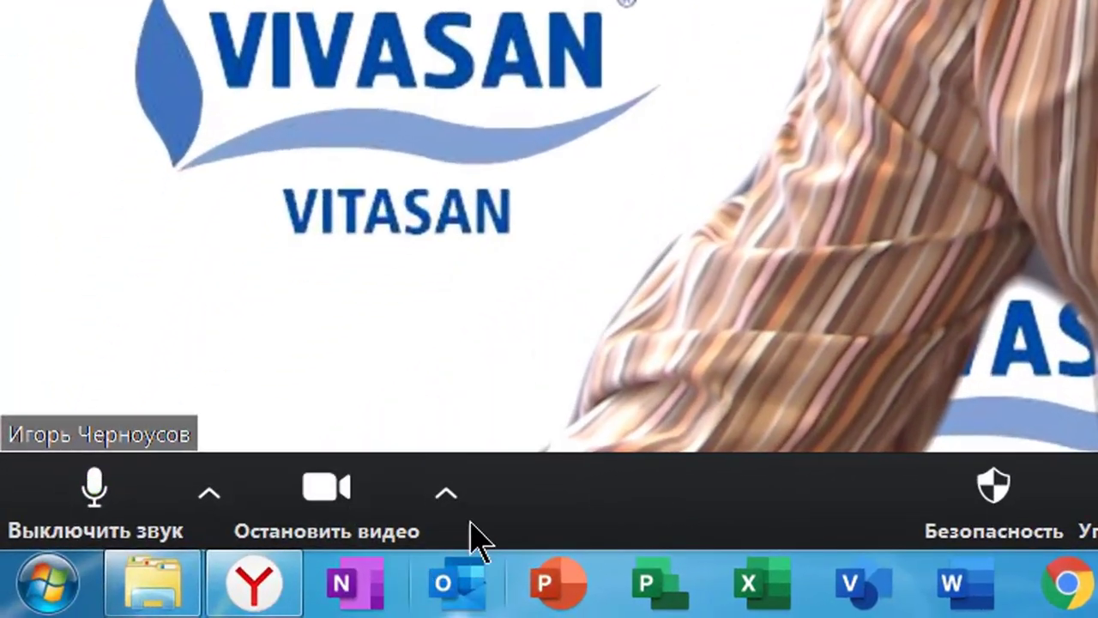
Choose the Earth-at-night space image as the virtual background and close Settings
left_click(398, 512)
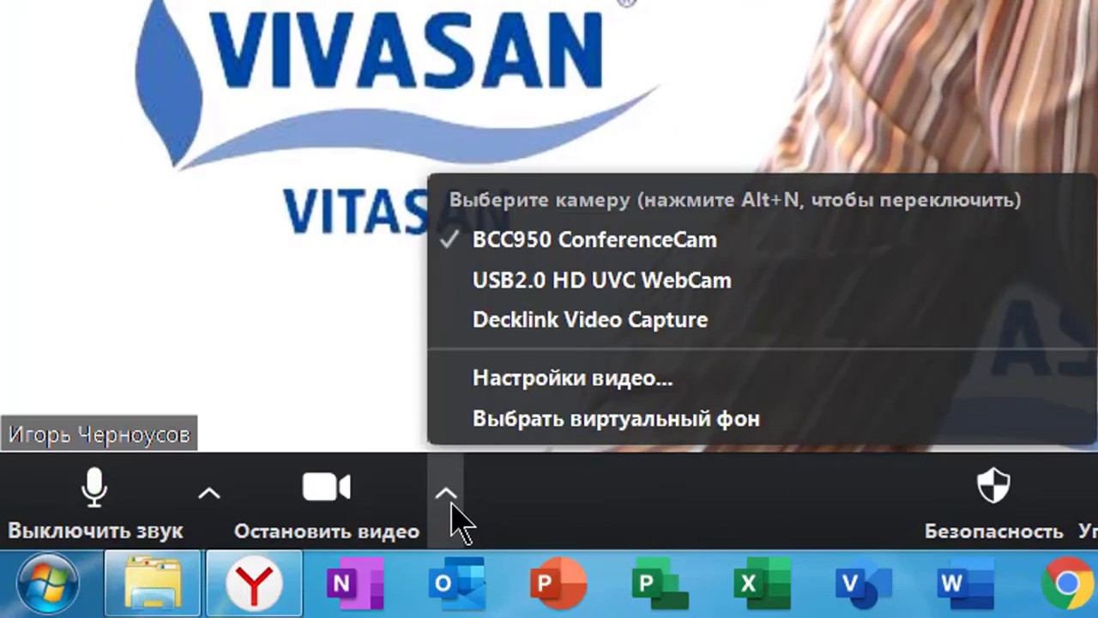
left_click(553, 429)
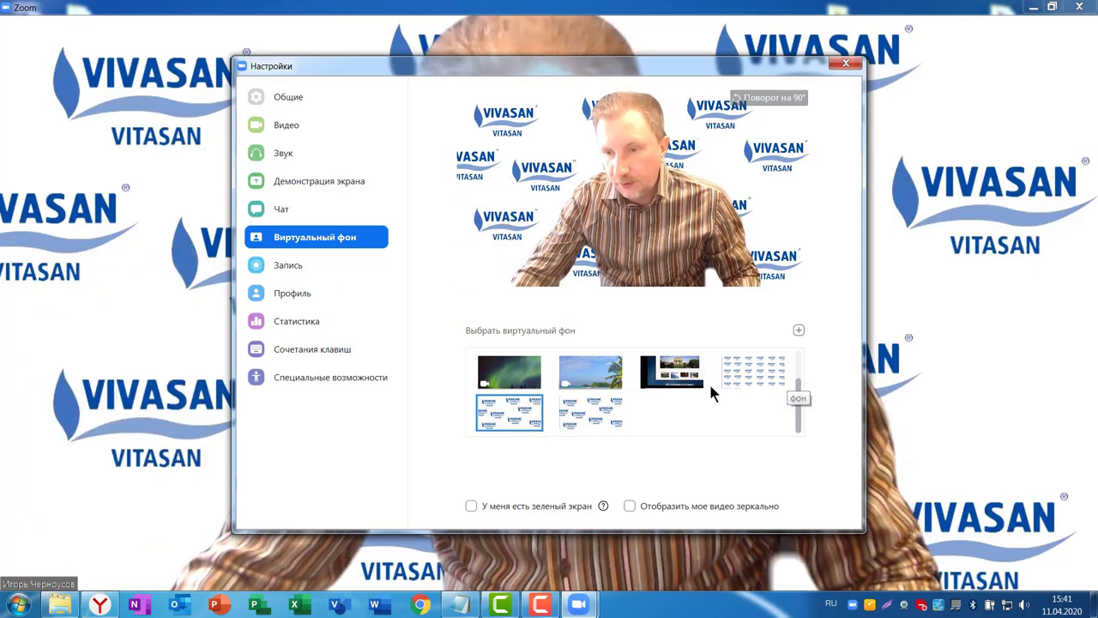
scroll(710, 388, "up", 2)
left_click(755, 365)
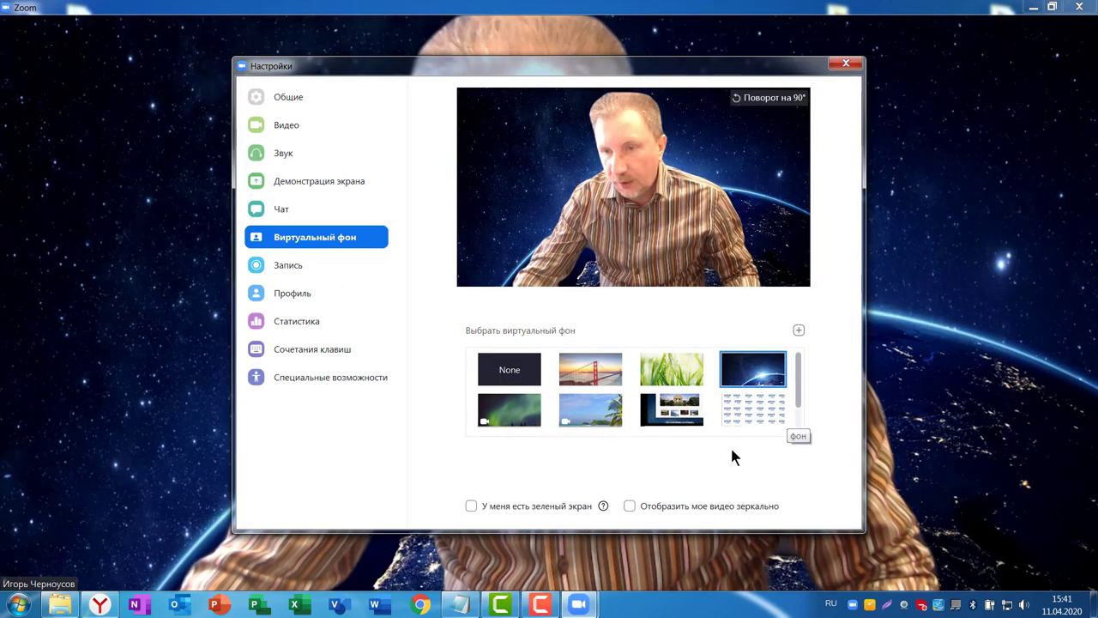
left_click(846, 63)
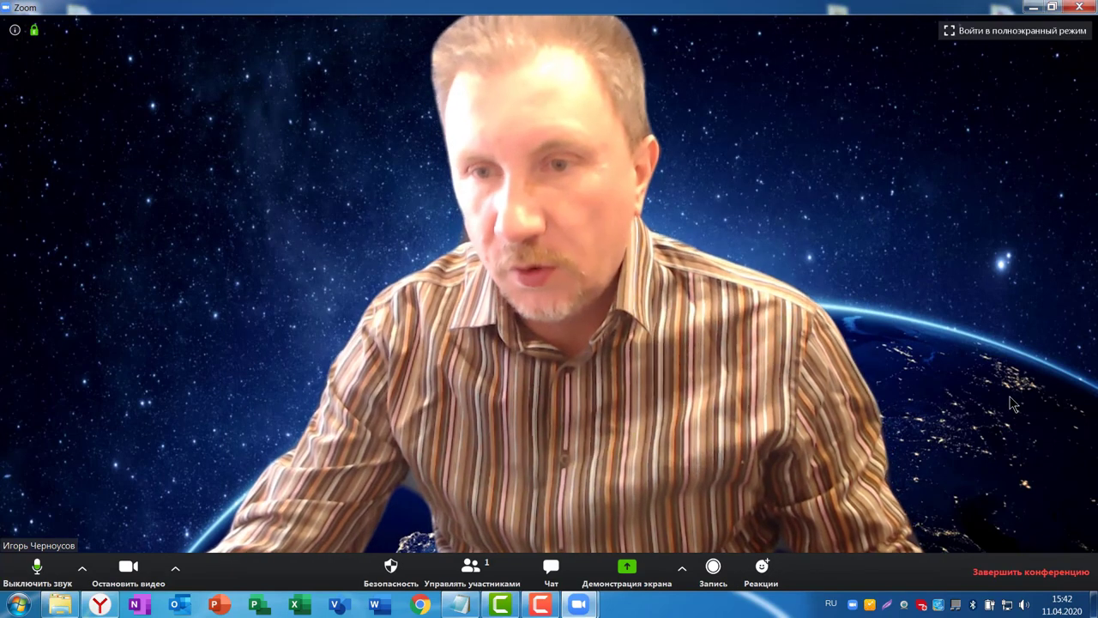
Reopen the virtual background settings and look at the options for adding a custom background
left_click(174, 571)
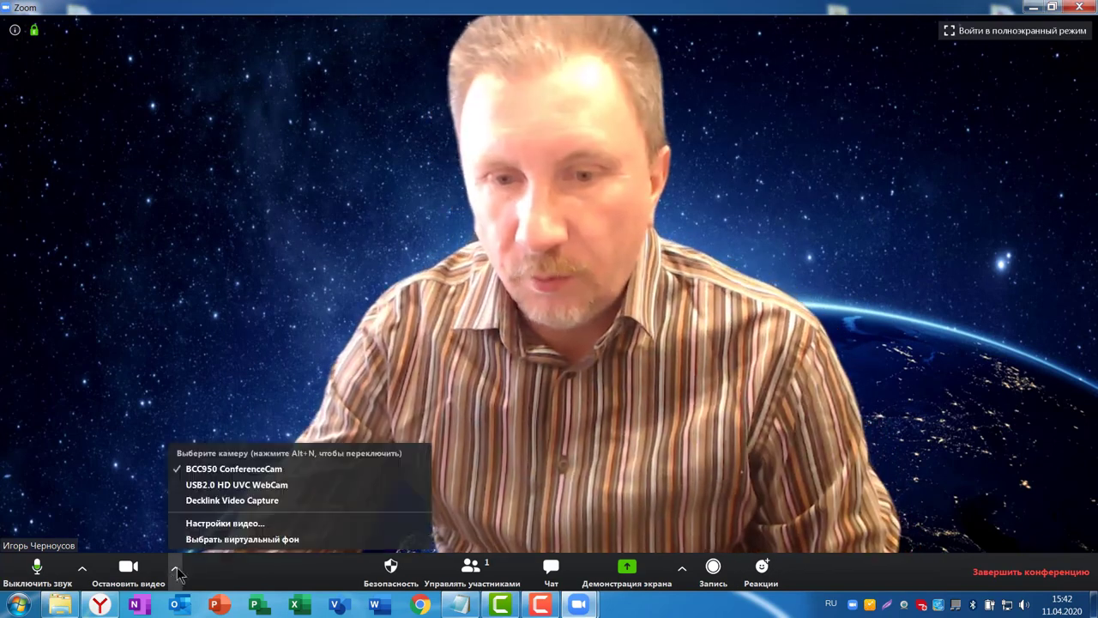
left_click(232, 539)
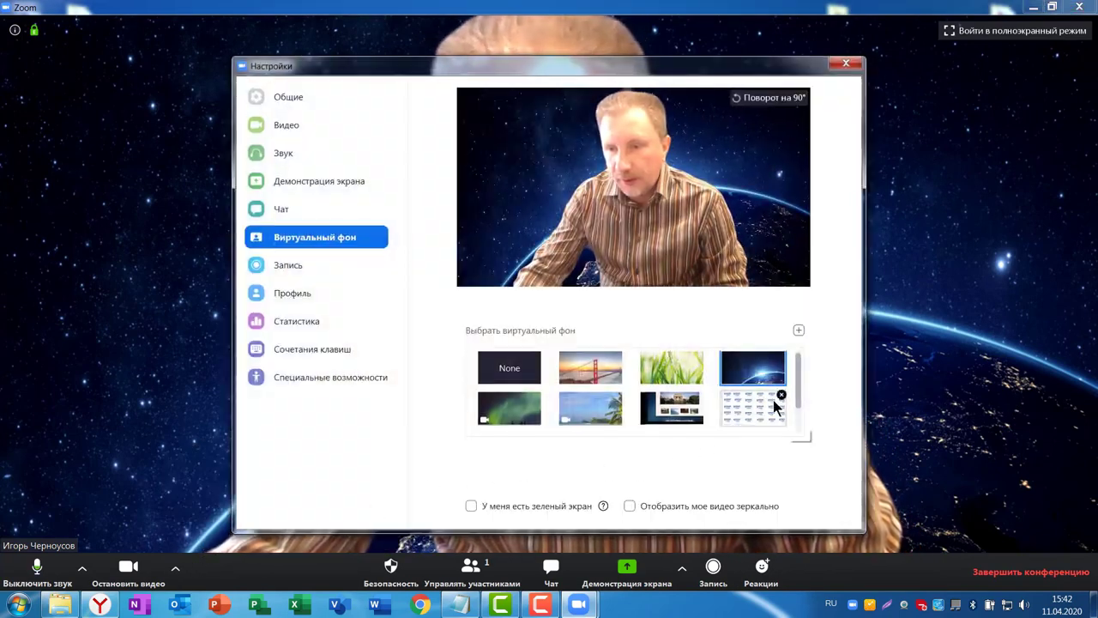
left_click_drag(802, 390, 802, 423)
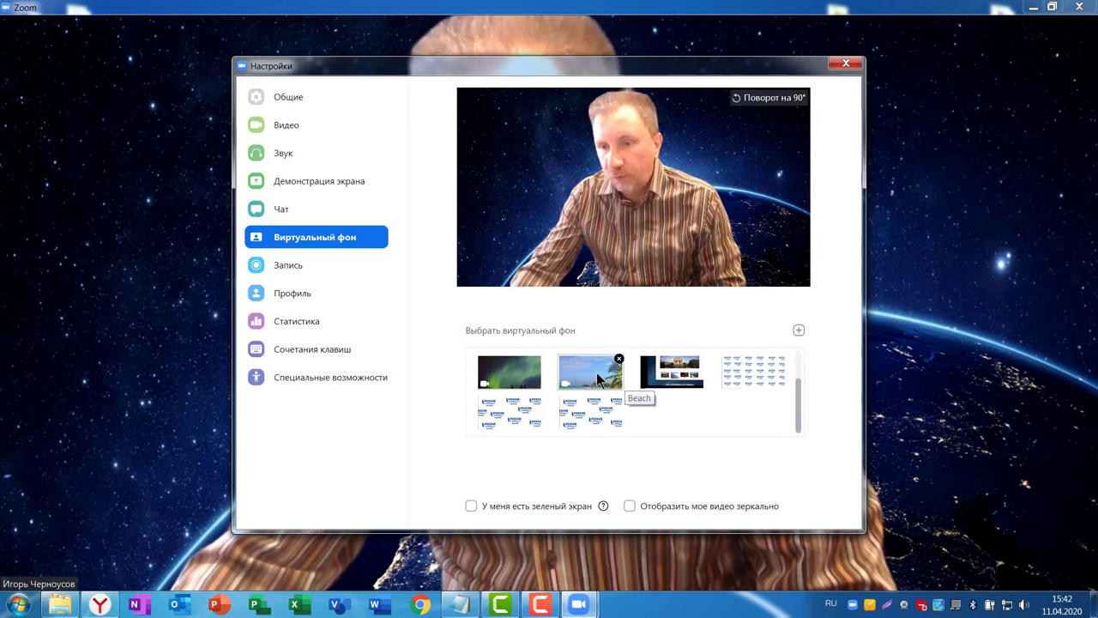
left_click(798, 329)
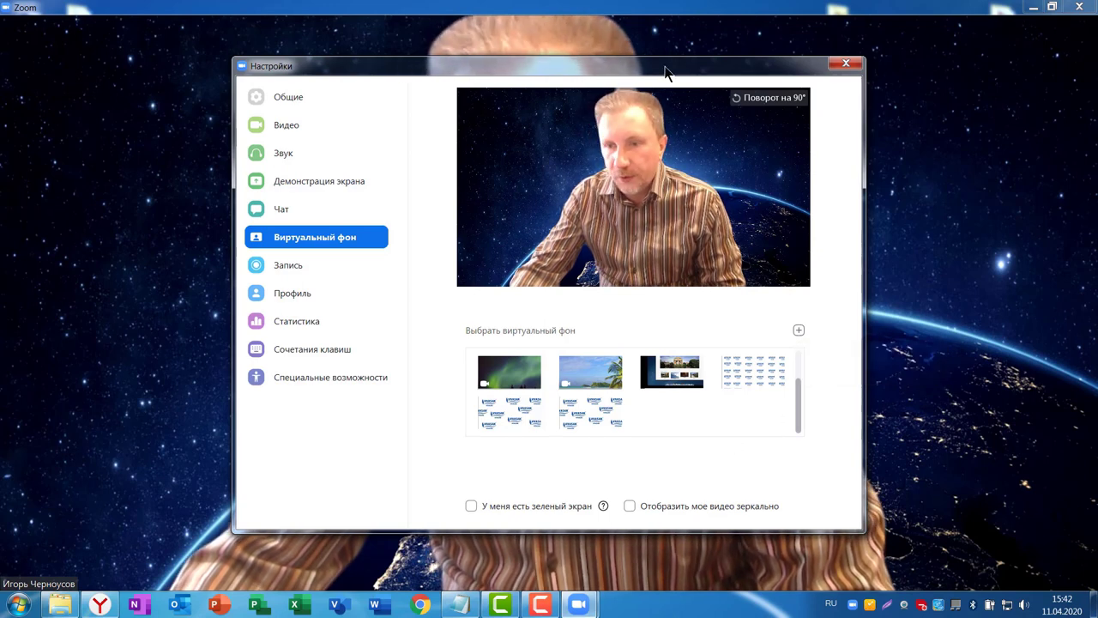
left_click_drag(662, 69, 662, 59)
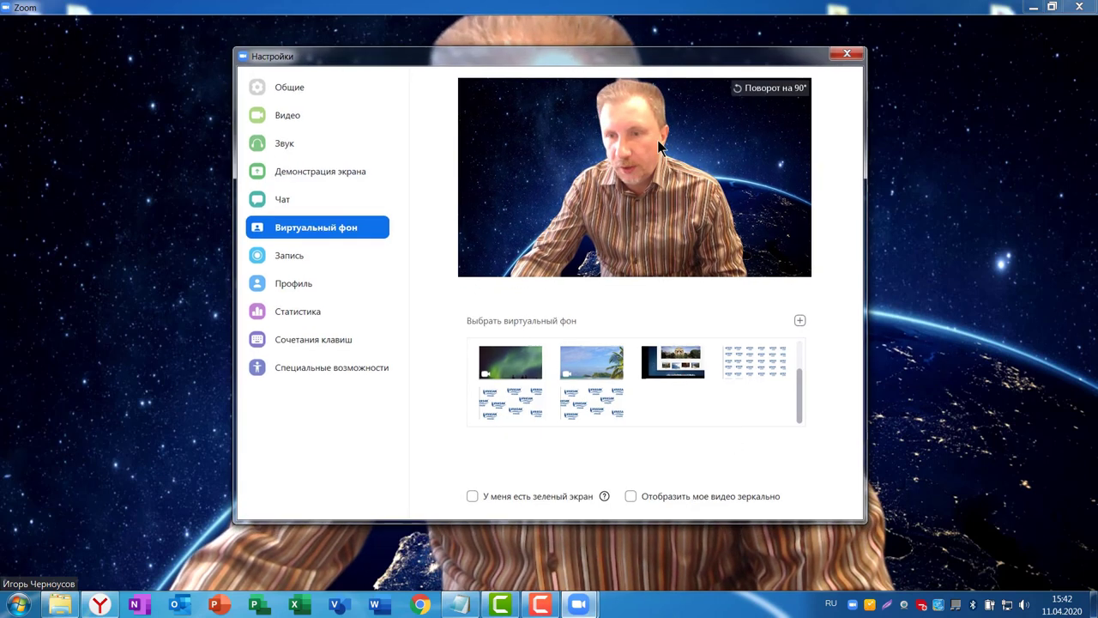
Try the mirror video and green screen checkboxes, leave both off, and close Settings
left_click(632, 497)
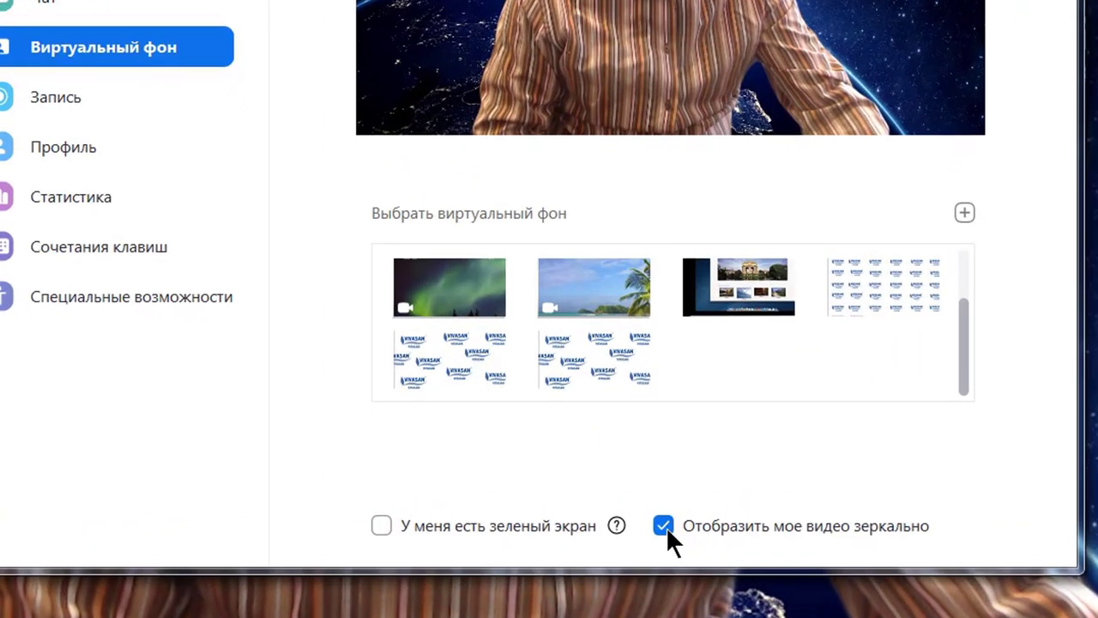
left_click(664, 526)
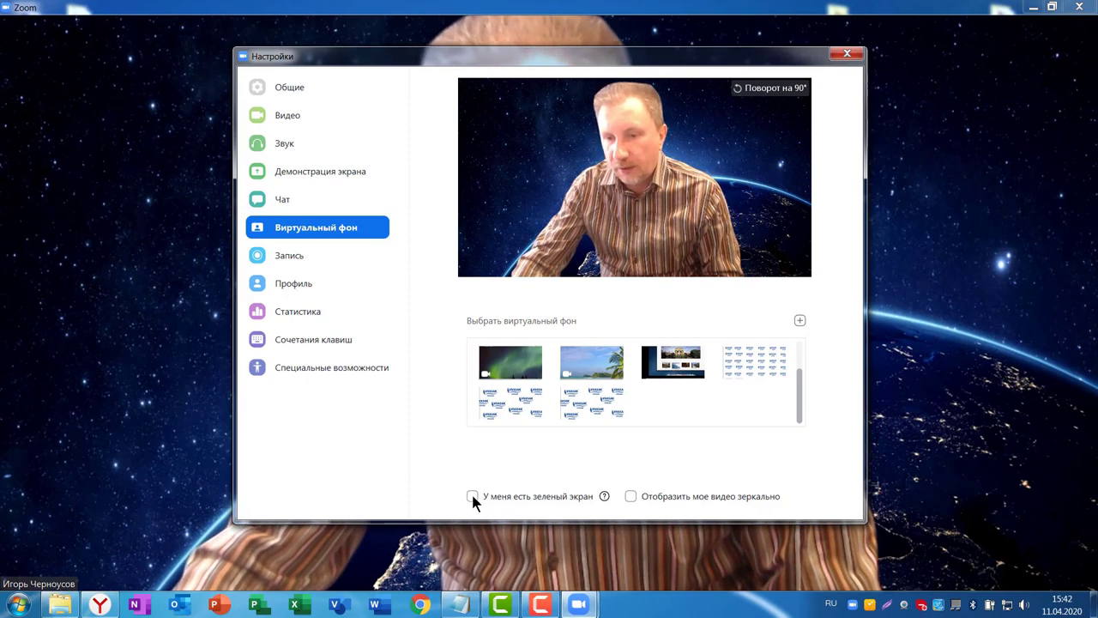
left_click(472, 496)
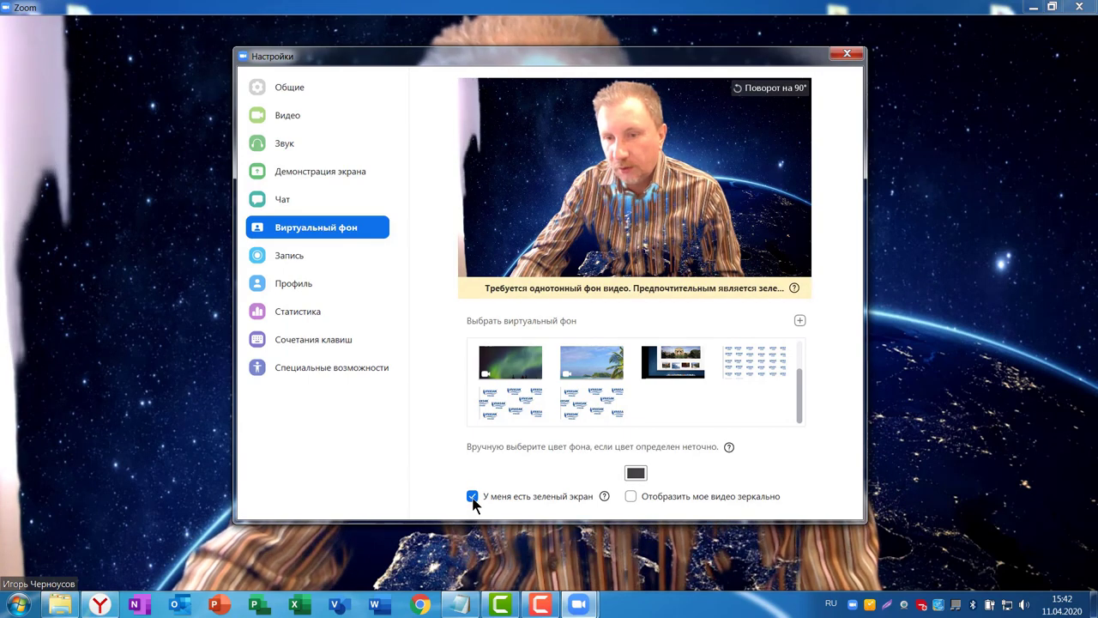
left_click(472, 496)
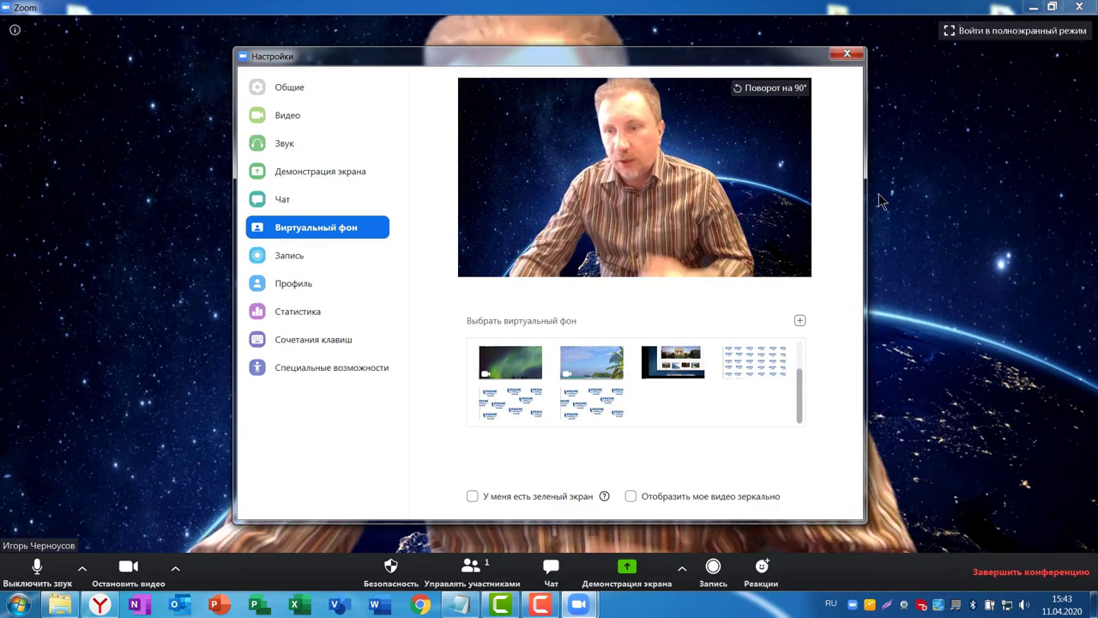
left_click(847, 55)
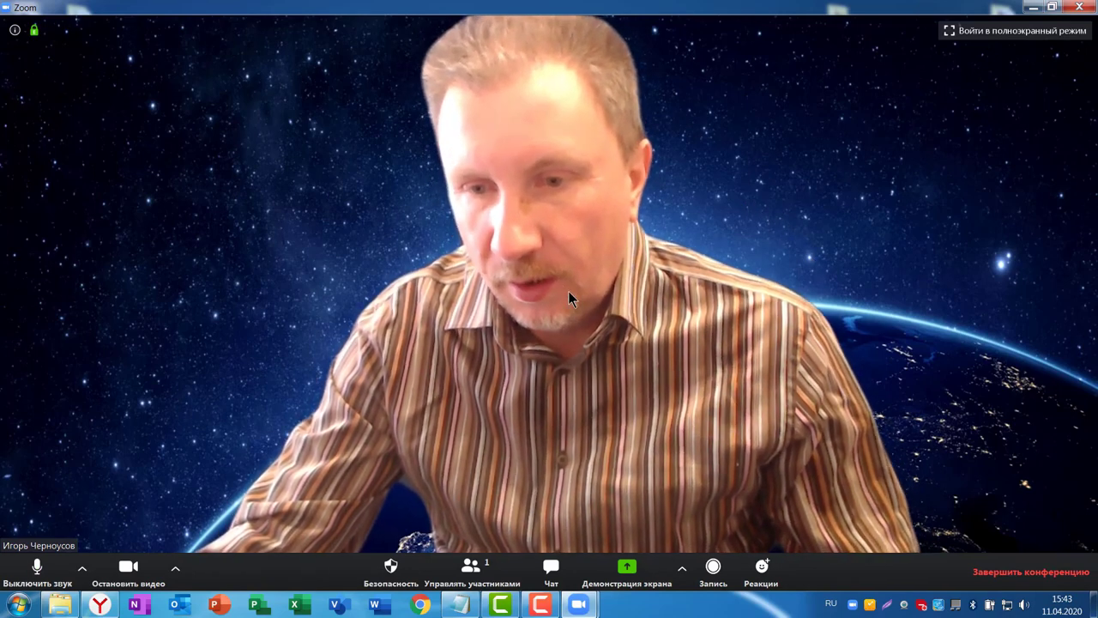
Mute the microphone with Alt+A and share Экран with Совм.испол.звука компьютера ticked
left_click(627, 575)
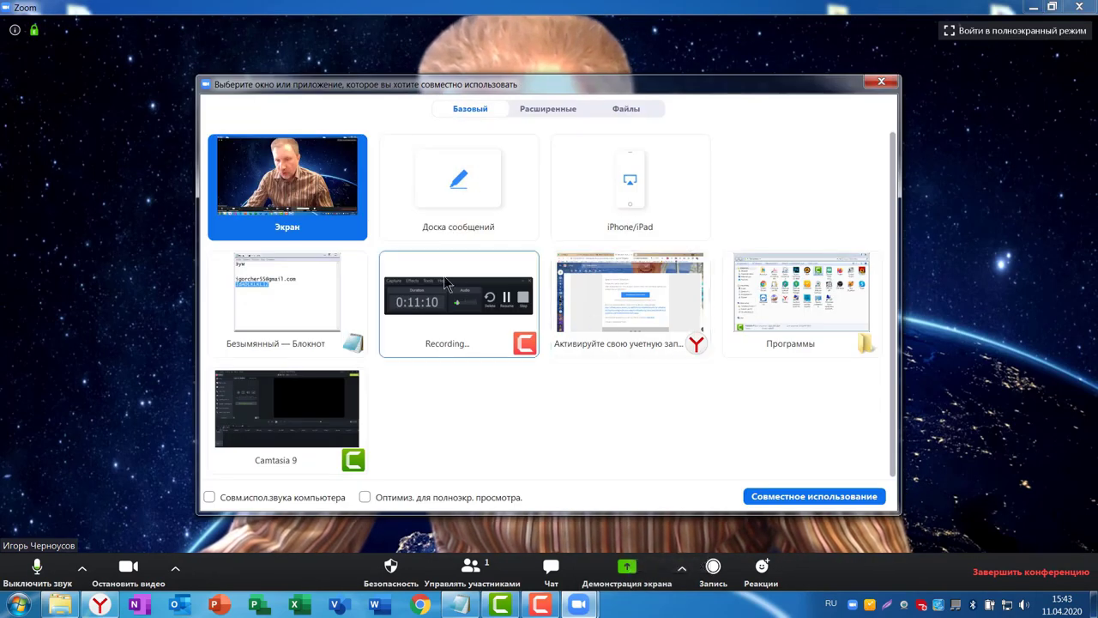
left_click(885, 85)
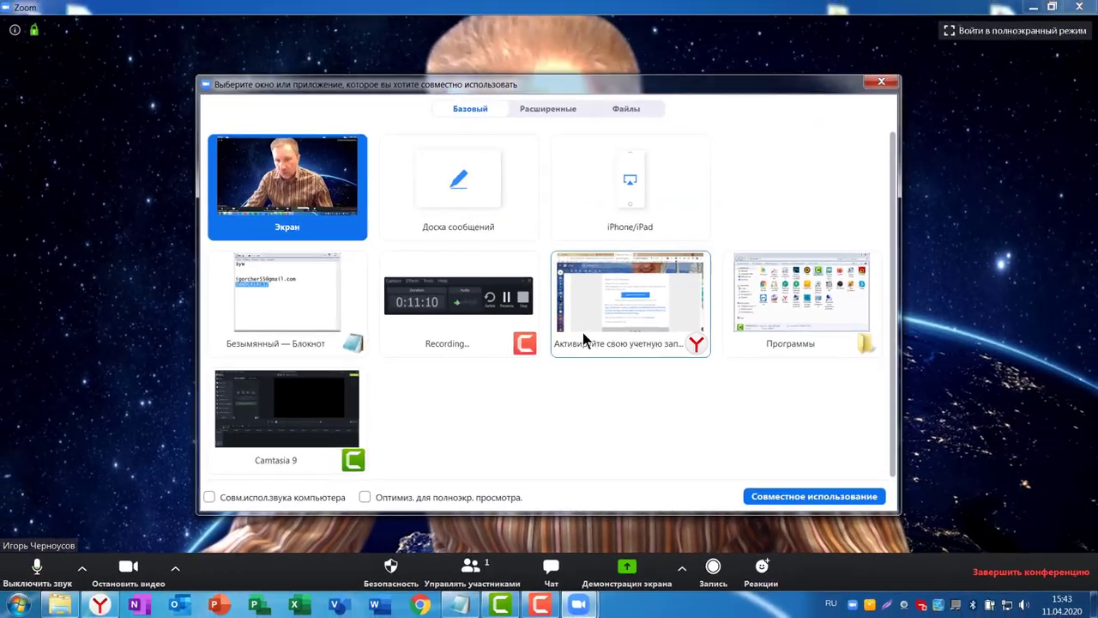
key("alt+a")
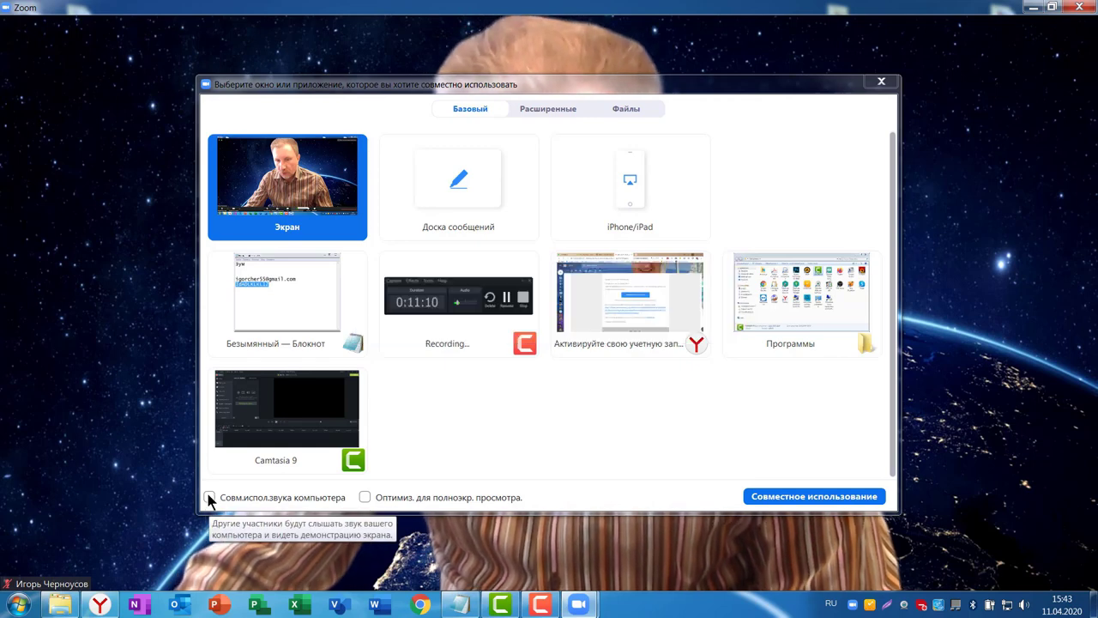
left_click(209, 497)
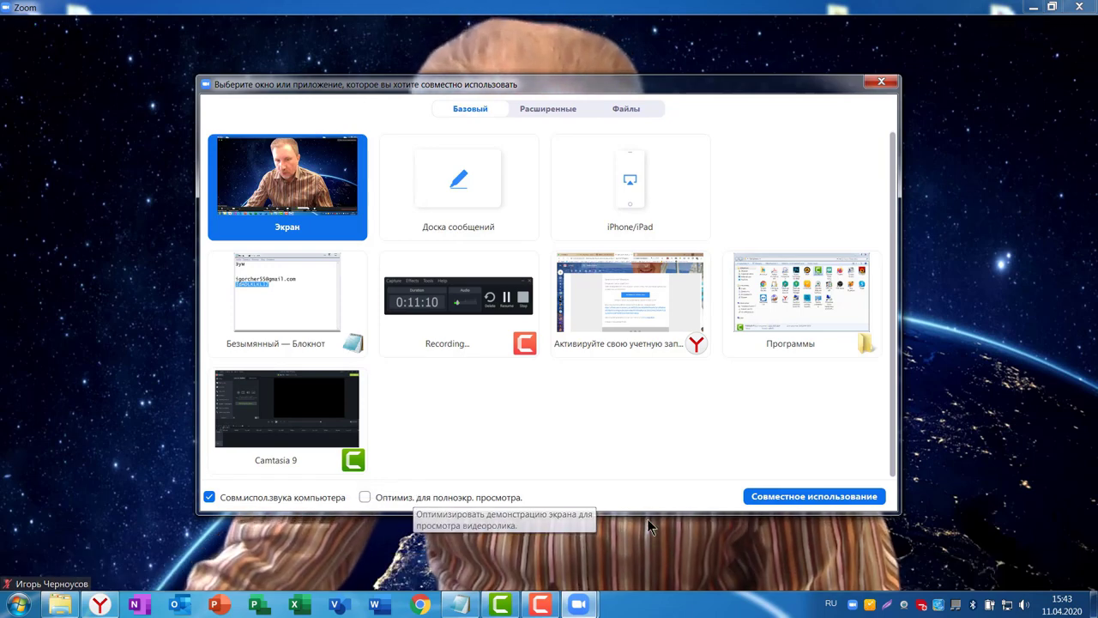
left_click(798, 497)
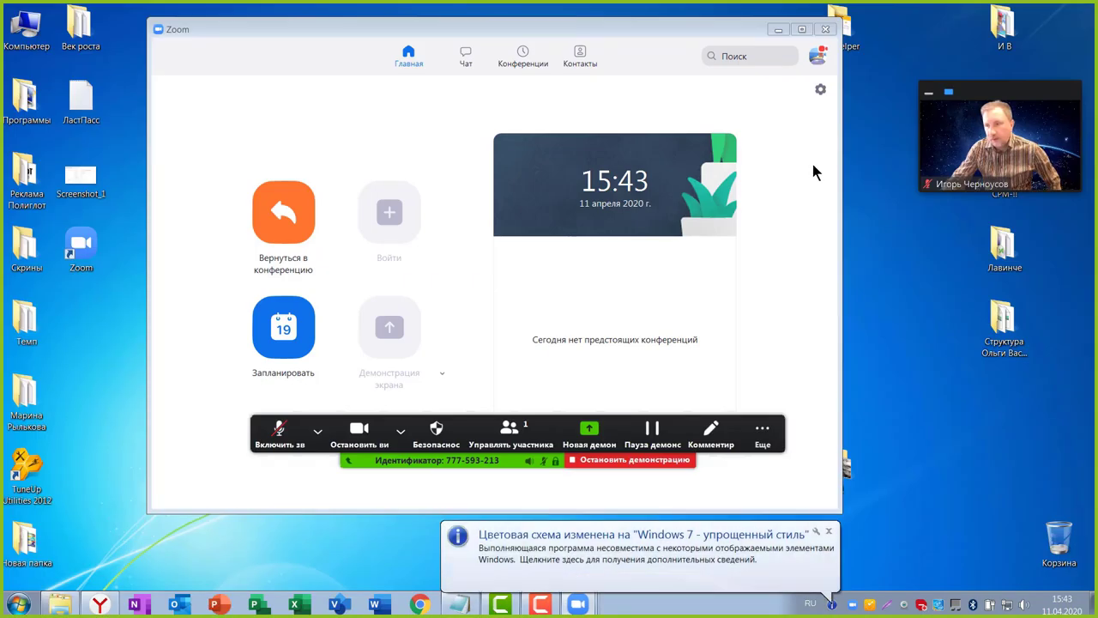
Check the audio dropdown, then drag the floating meeting controls down just above the taskbar
left_click_drag(649, 32, 675, 32)
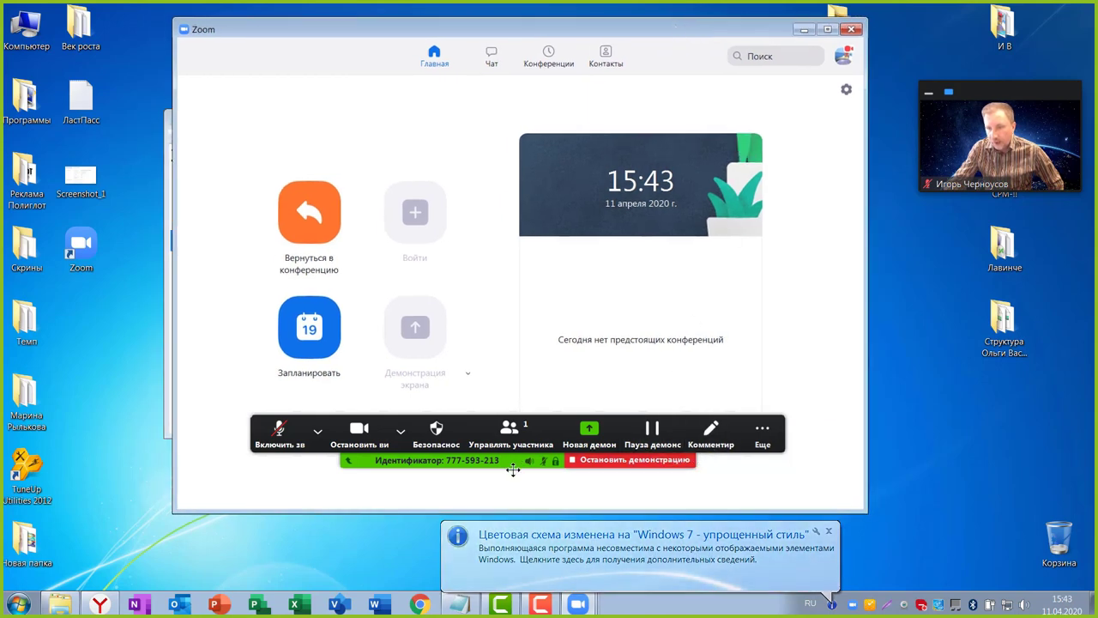
left_click(318, 432)
left_click(317, 432)
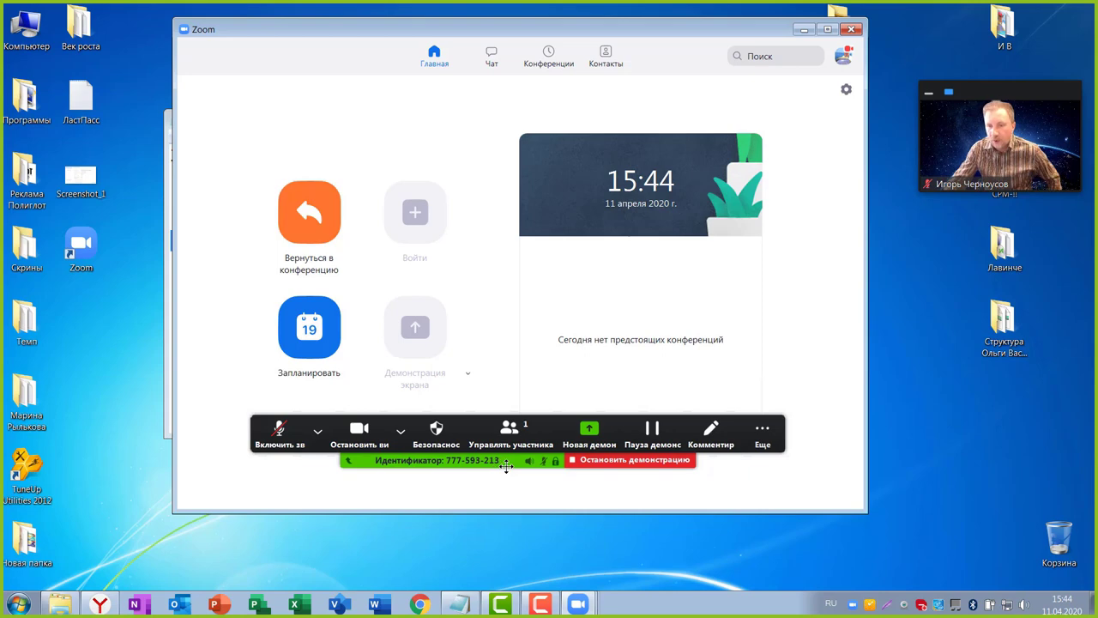
left_click_drag(501, 460, 496, 560)
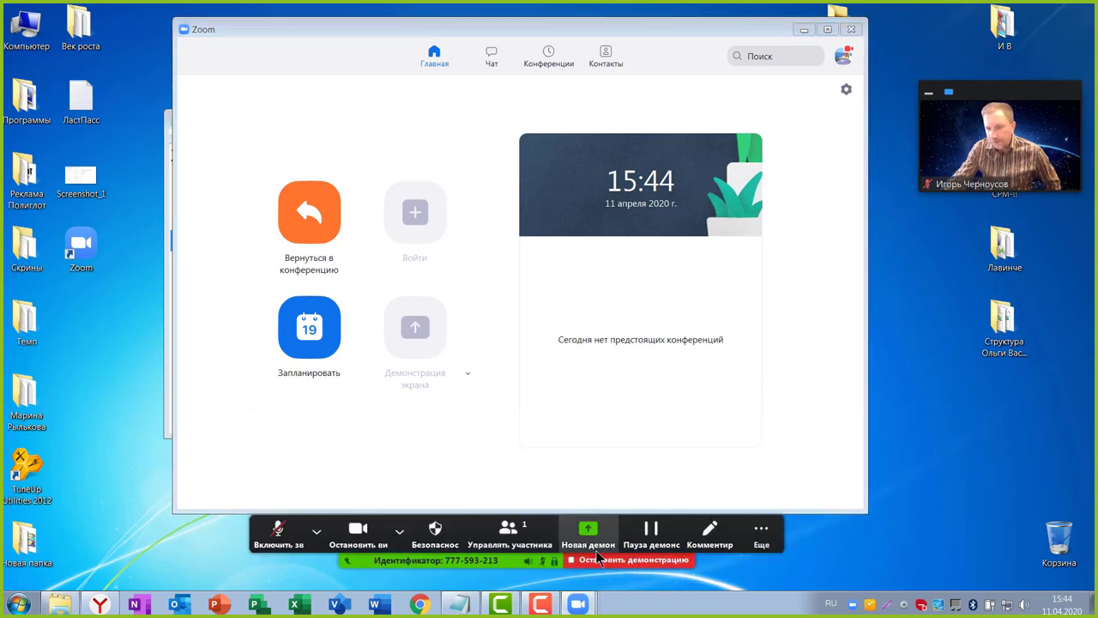
left_click(708, 541)
Set the thickest red line width and draw arrows on the shared screen
left_click(761, 534)
left_click(790, 464)
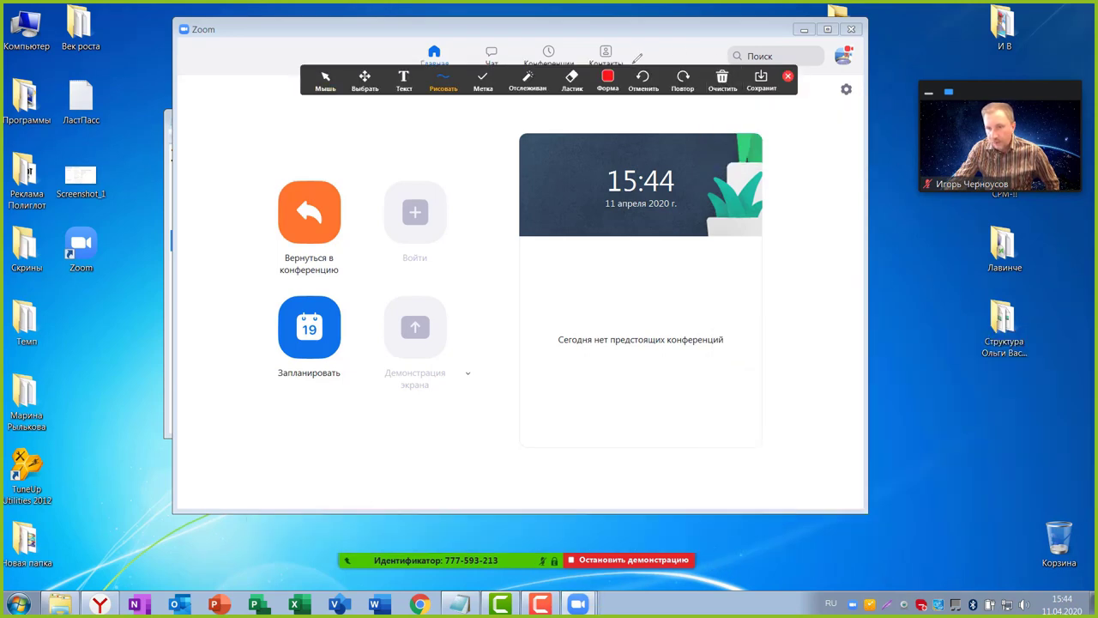
left_click(607, 79)
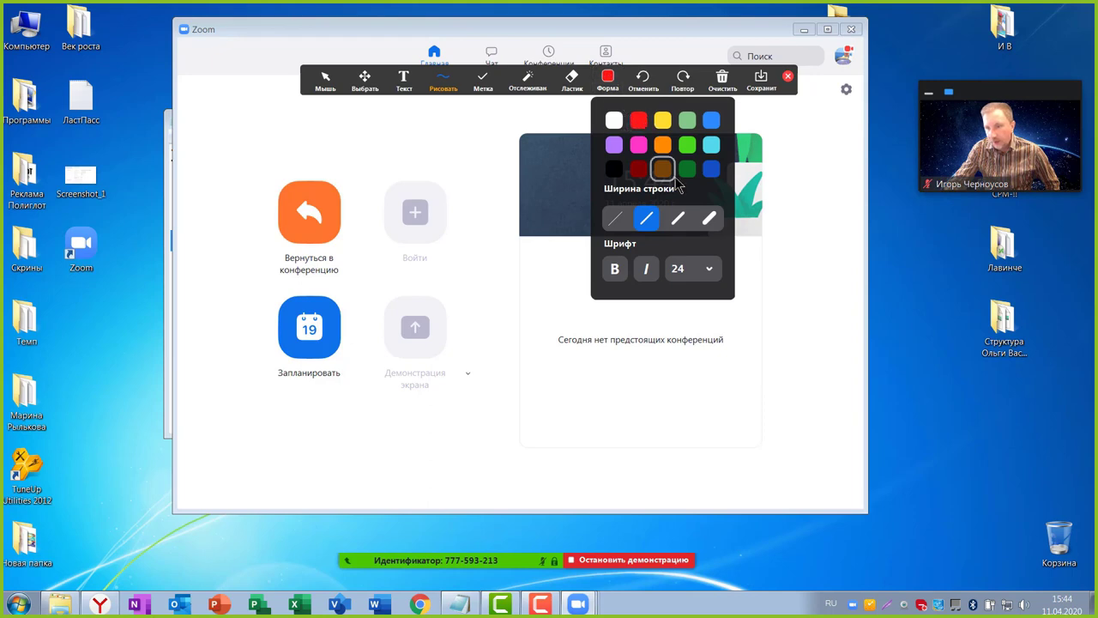
left_click(709, 220)
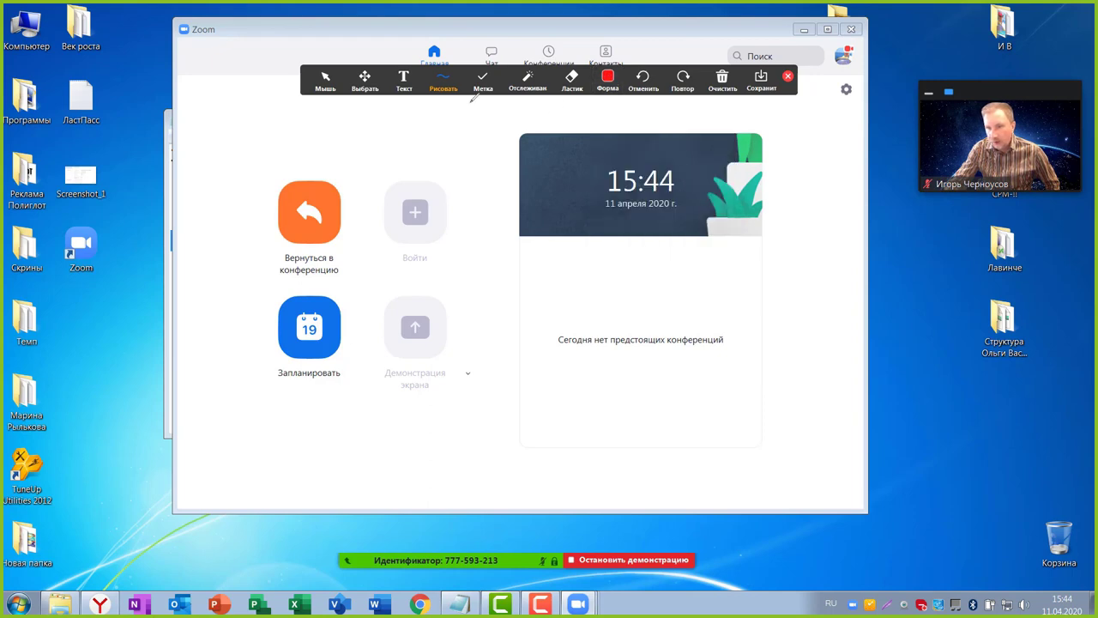
left_click(445, 82)
left_click(466, 141)
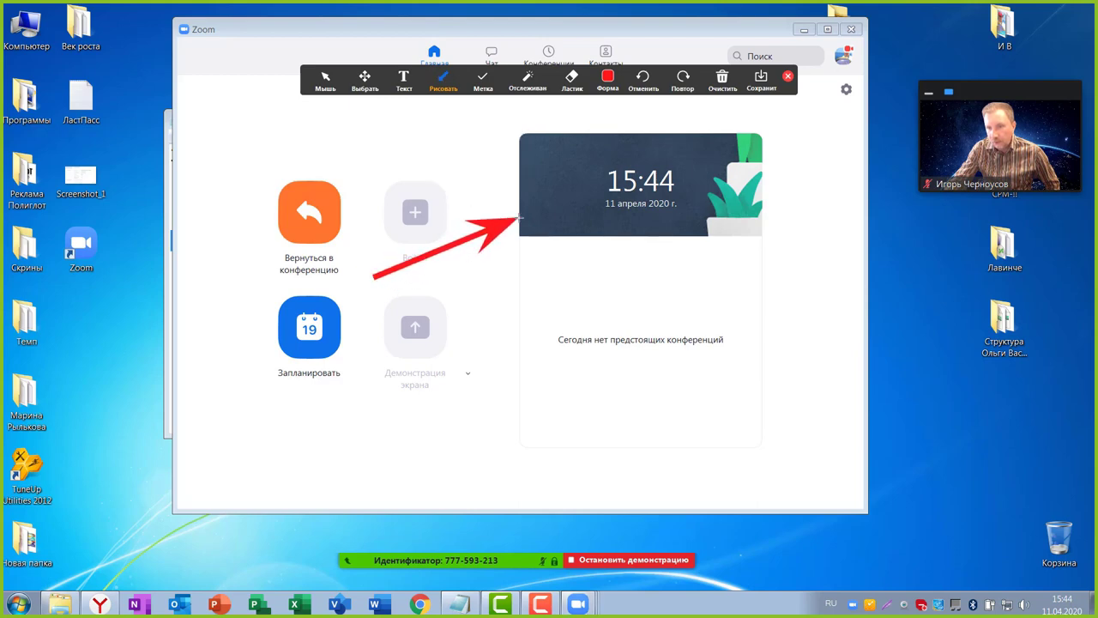
Switch to a thinner line width, draw more arrows, then draw a red rectangle
left_click(608, 81)
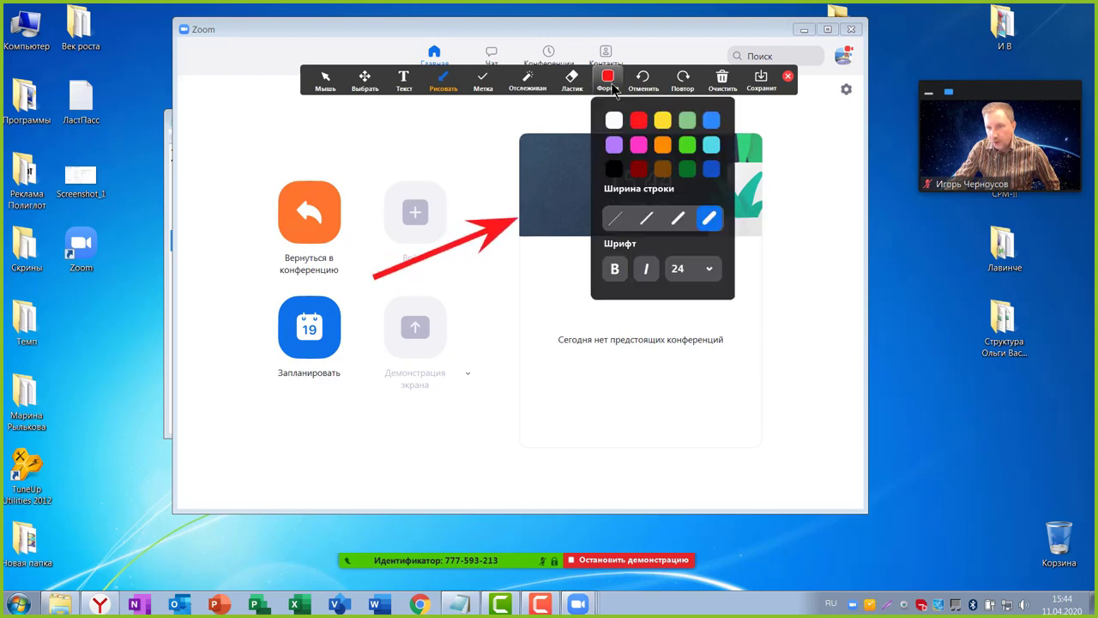
left_click(646, 220)
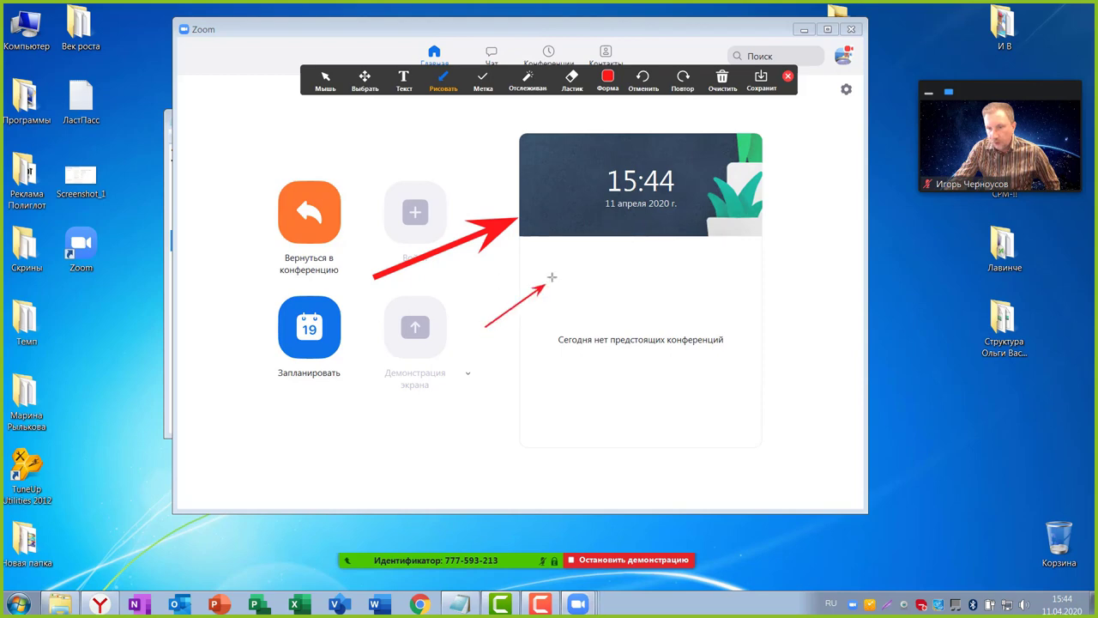
left_click(443, 82)
left_click(464, 147)
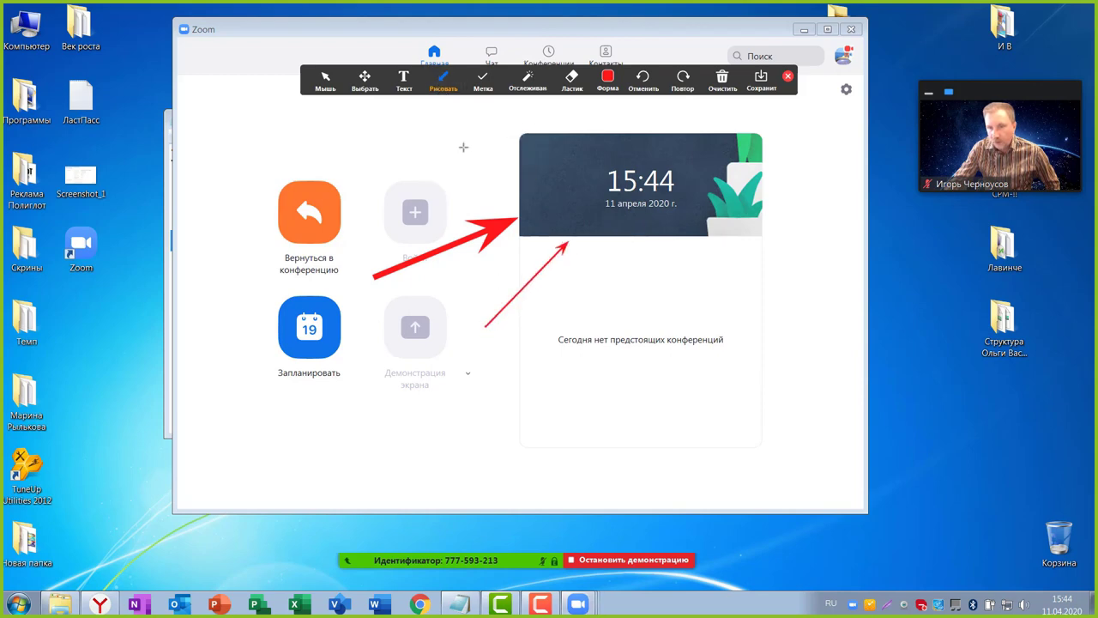
left_click(444, 83)
left_click(493, 140)
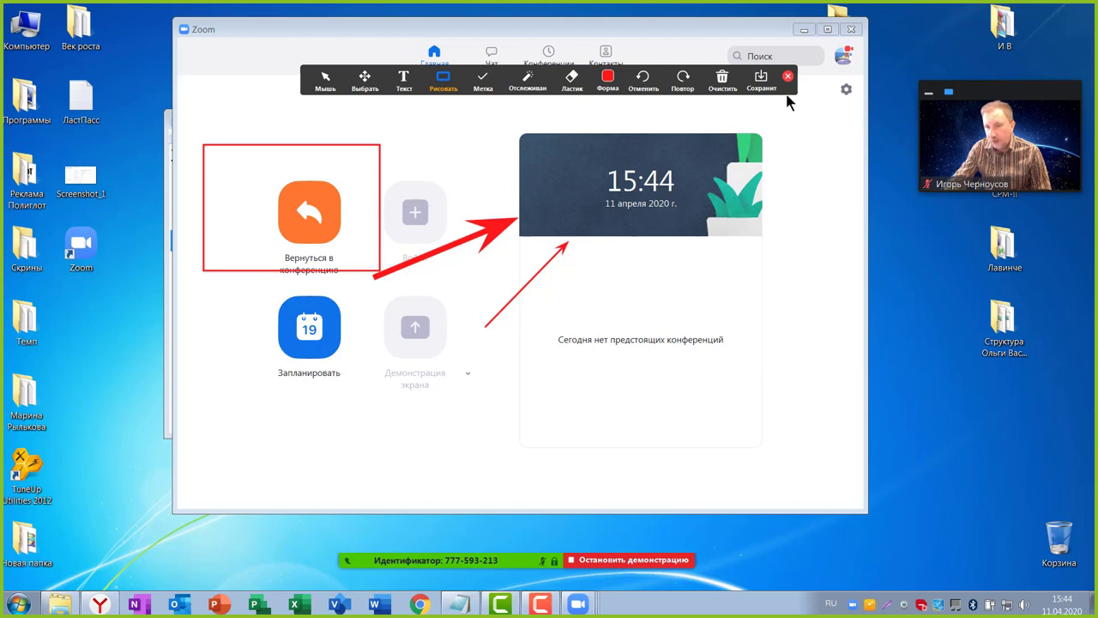
Remove the annotations using Очистить > Очистить все рисунки
left_click(722, 81)
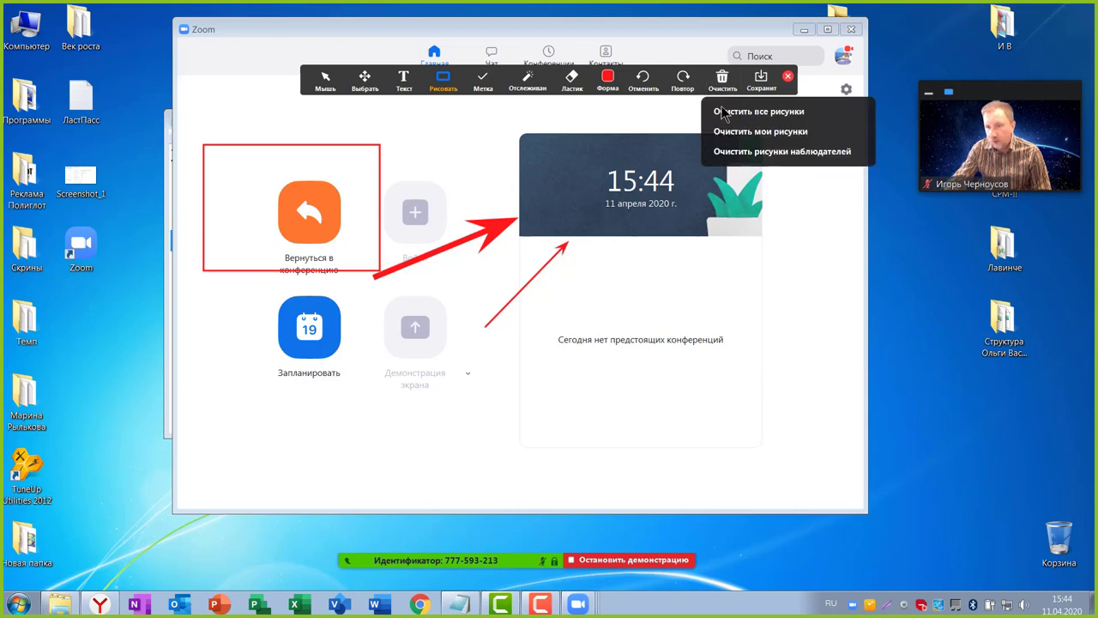
left_click(573, 82)
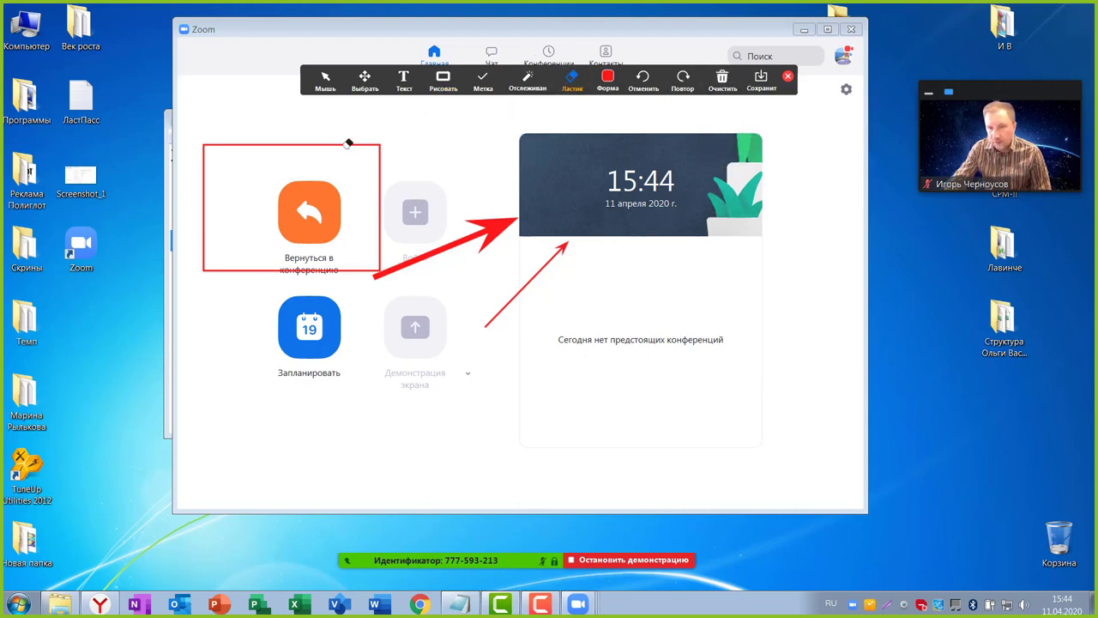
left_click(725, 80)
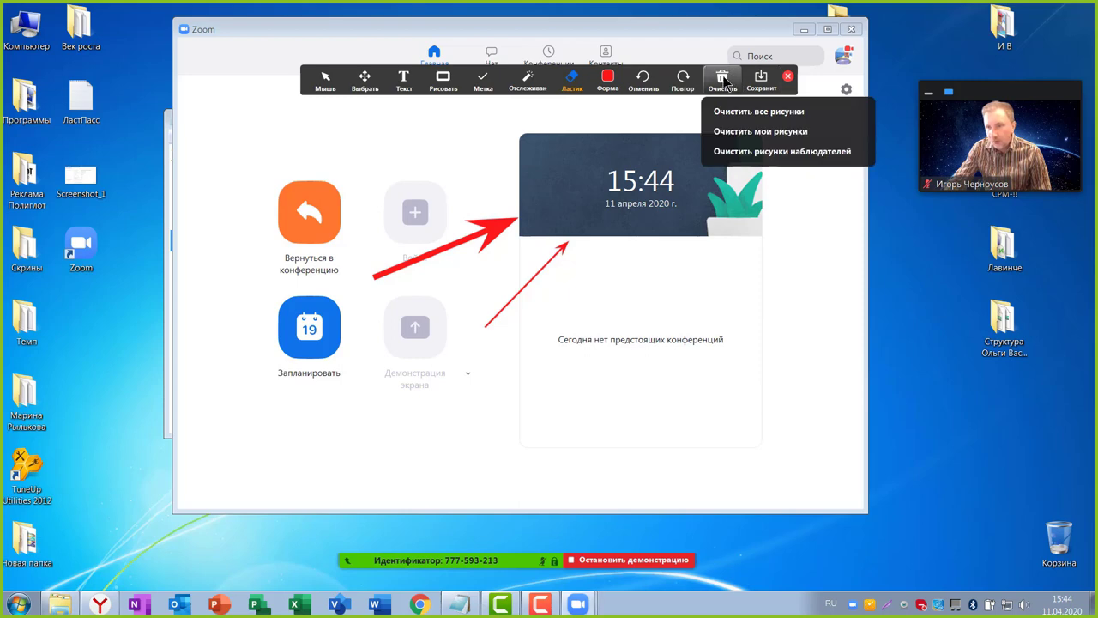
left_click(758, 111)
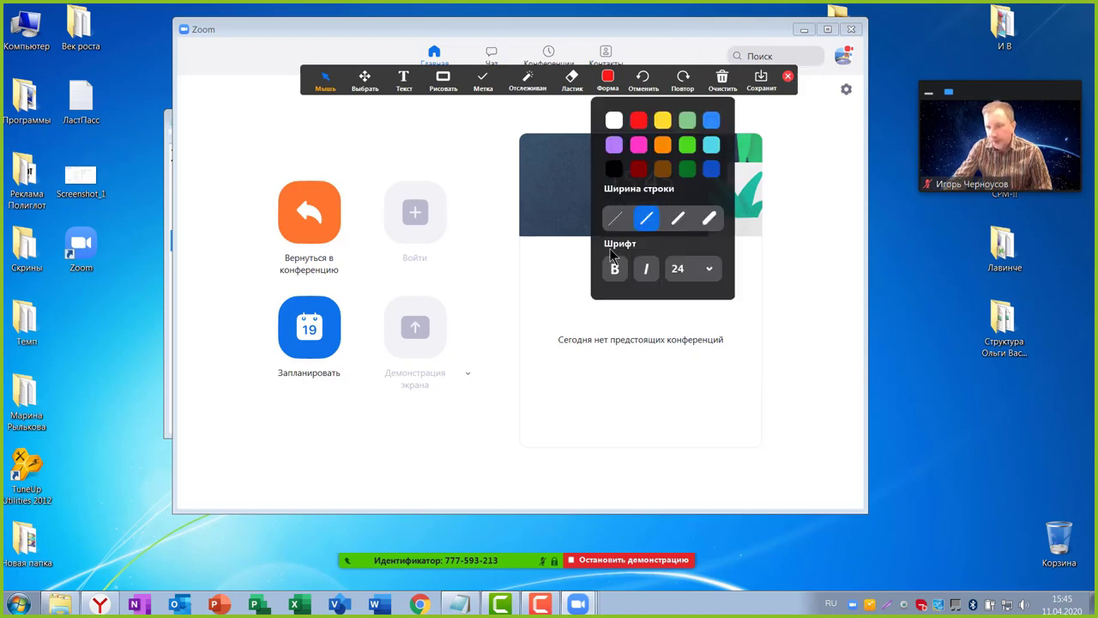
Close the annotation toolbar, reopen it with Комментировать, then close it again
mouse_move(544, 567)
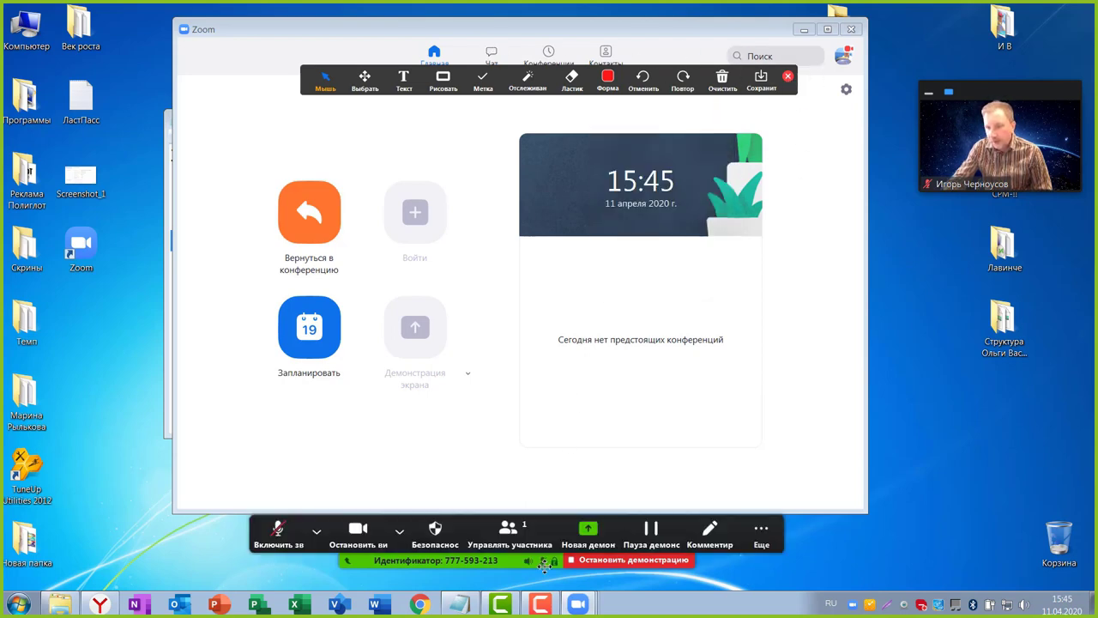
left_click(709, 534)
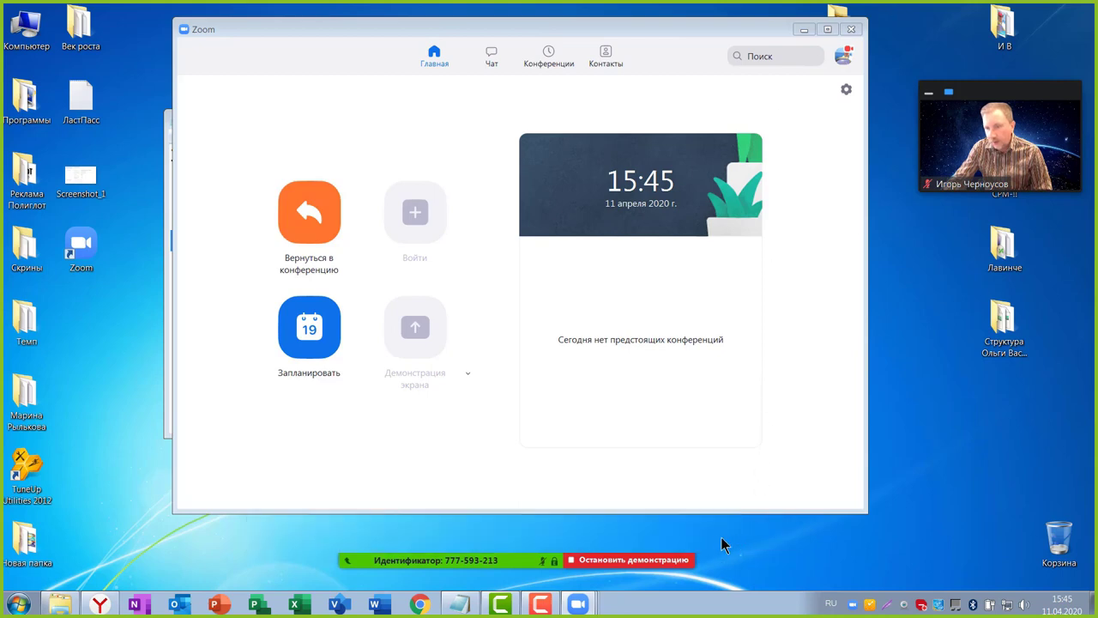
left_click(709, 534)
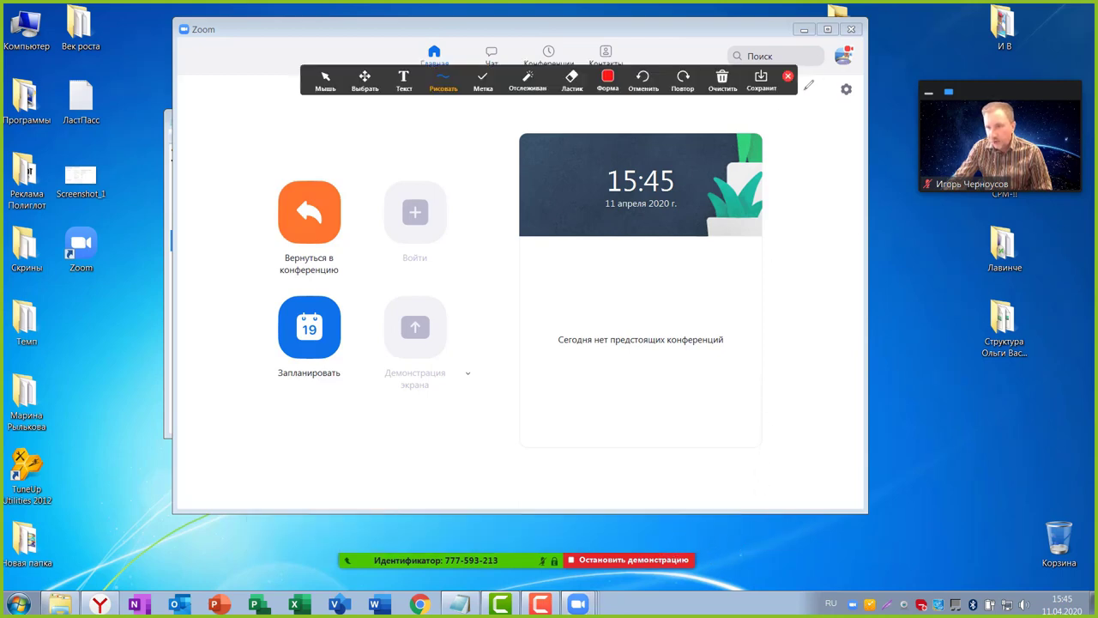
left_click(788, 77)
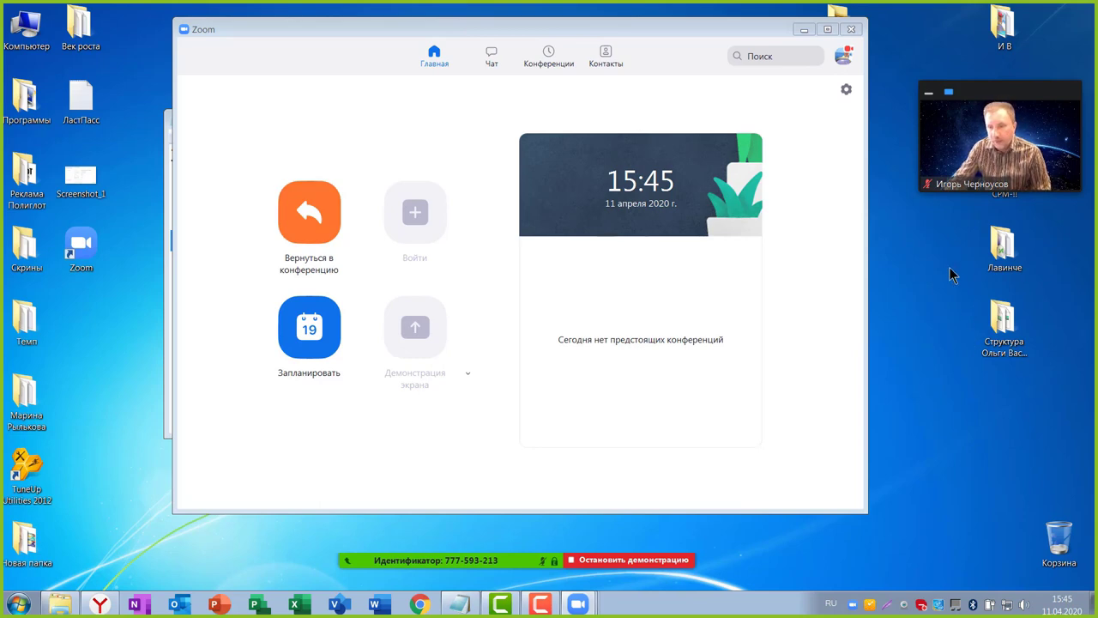
Click Остановить демонстрацию to end sharing and return to the space-background video
left_click(613, 565)
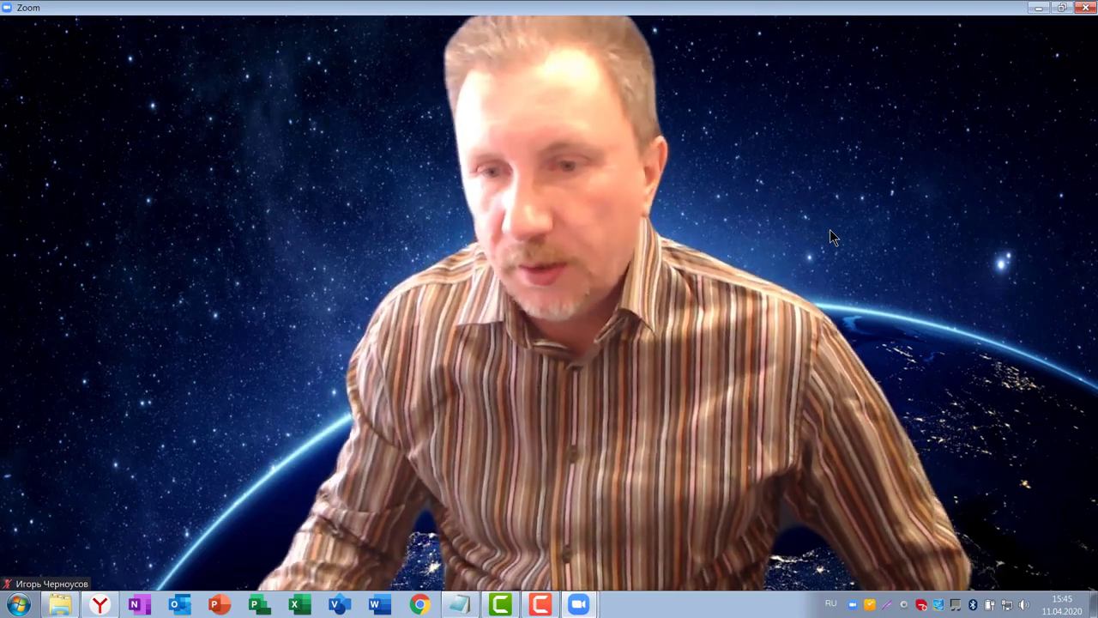
mouse_move(752, 258)
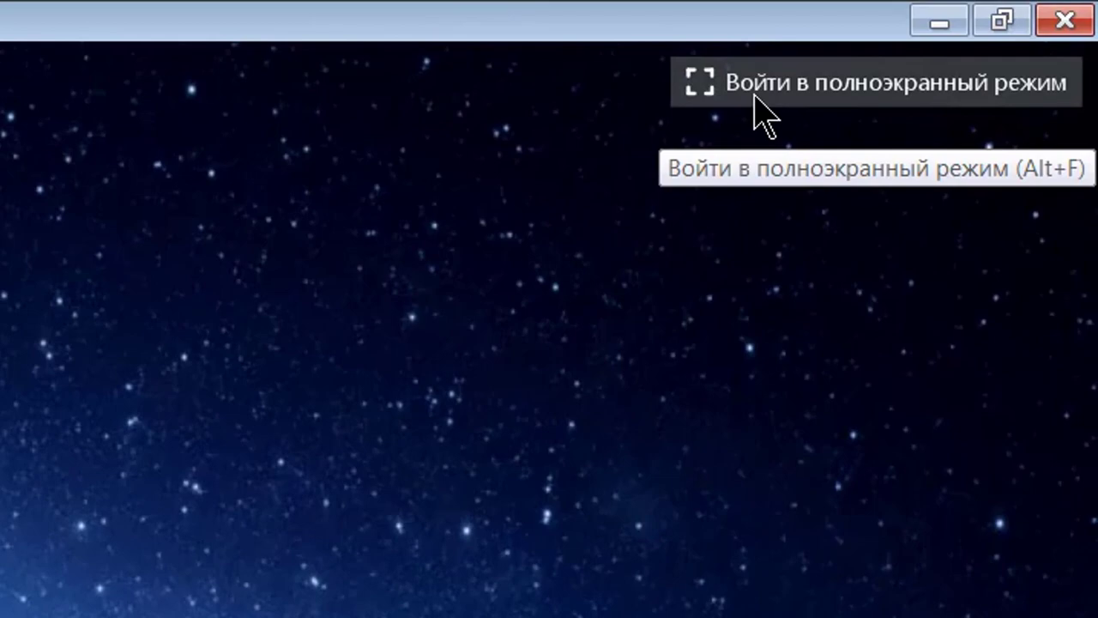
left_click(755, 94)
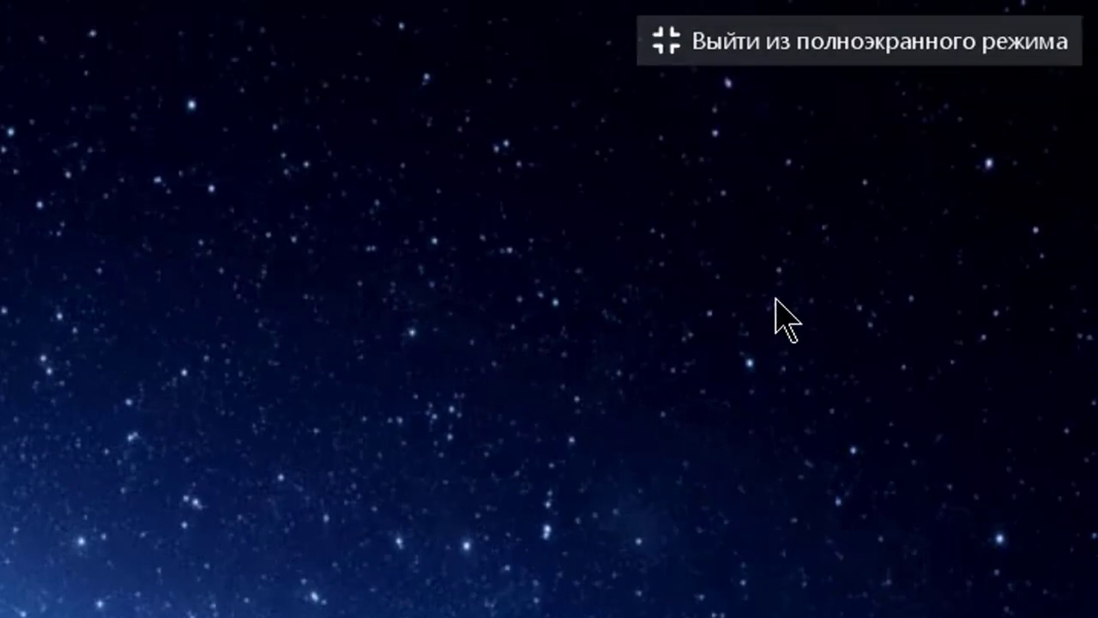
key("Escape")
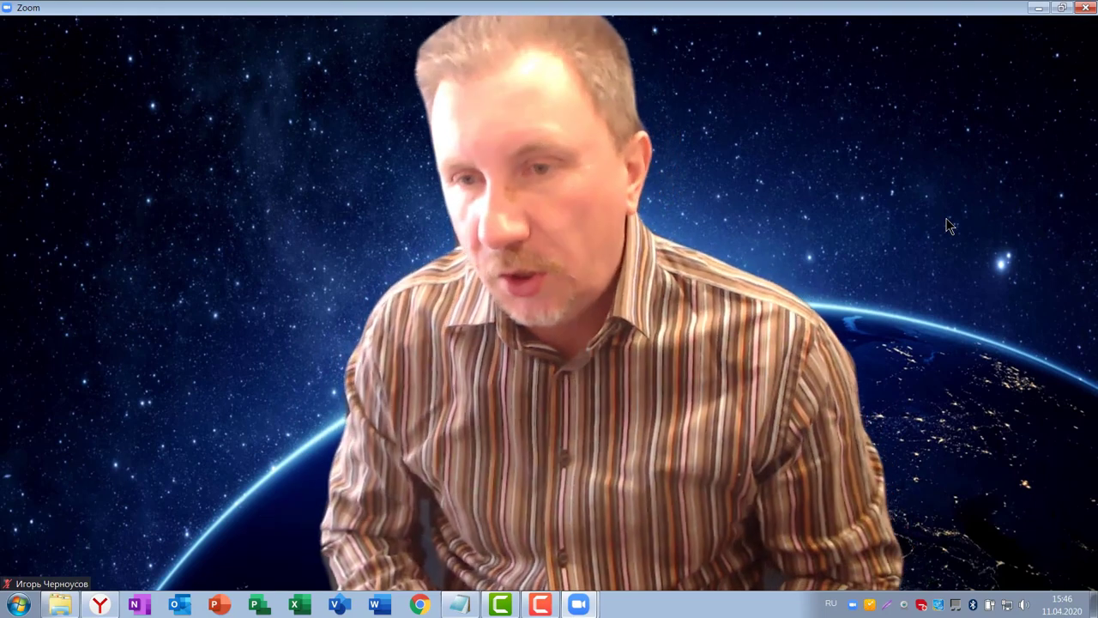
mouse_move(361, 229)
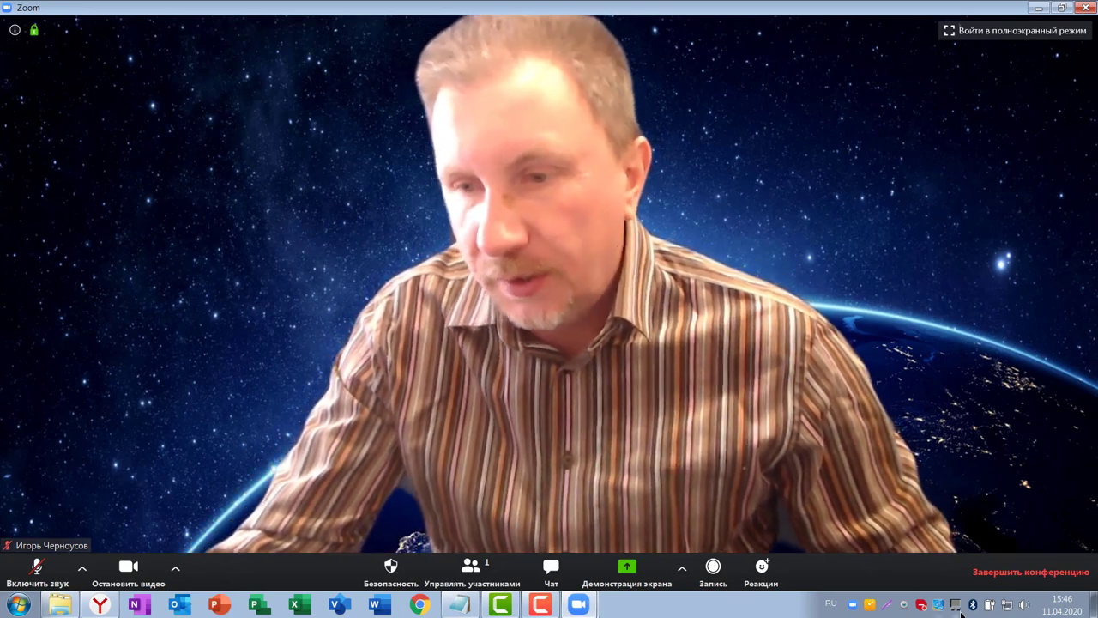
Dismiss the Logitech tray menu and open the camera list beside Остановить видео
right_click(906, 607)
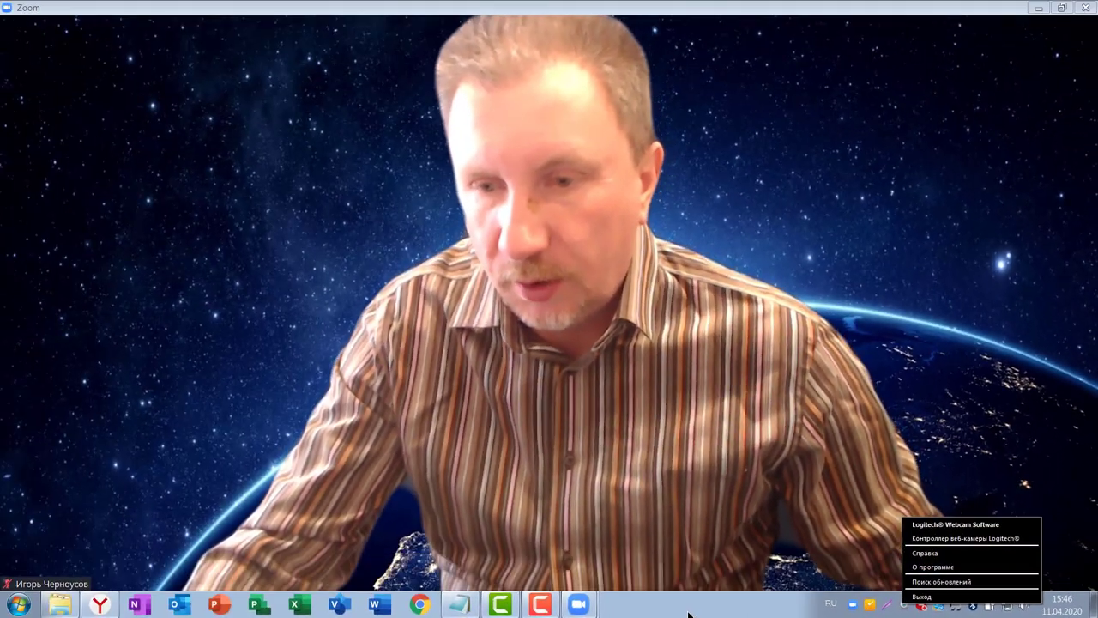
left_click(579, 605)
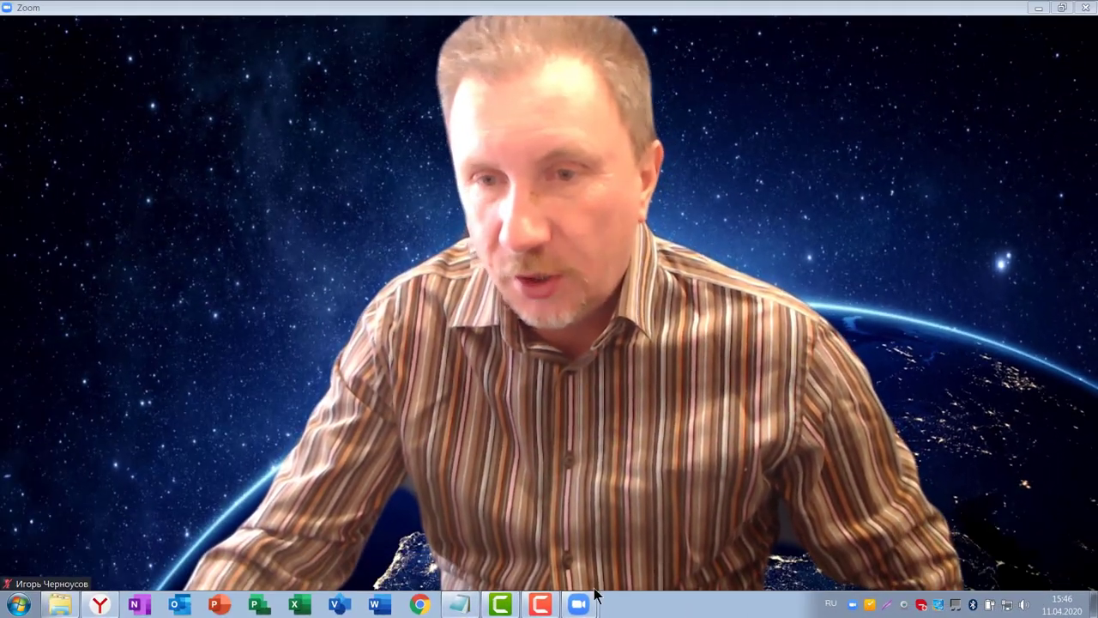
mouse_move(185, 577)
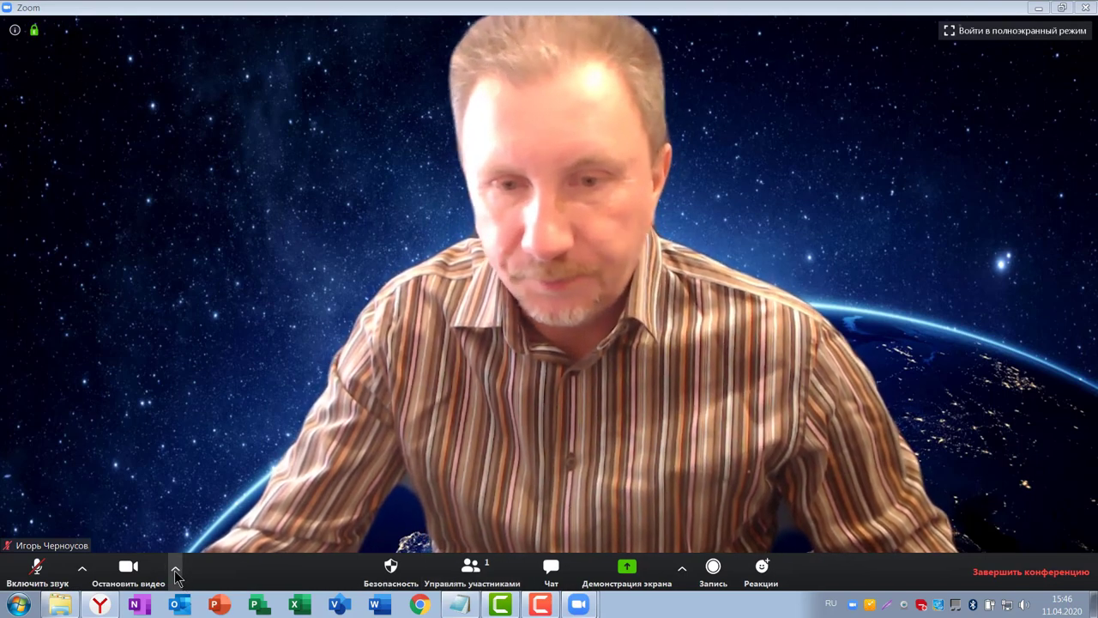
left_click(174, 568)
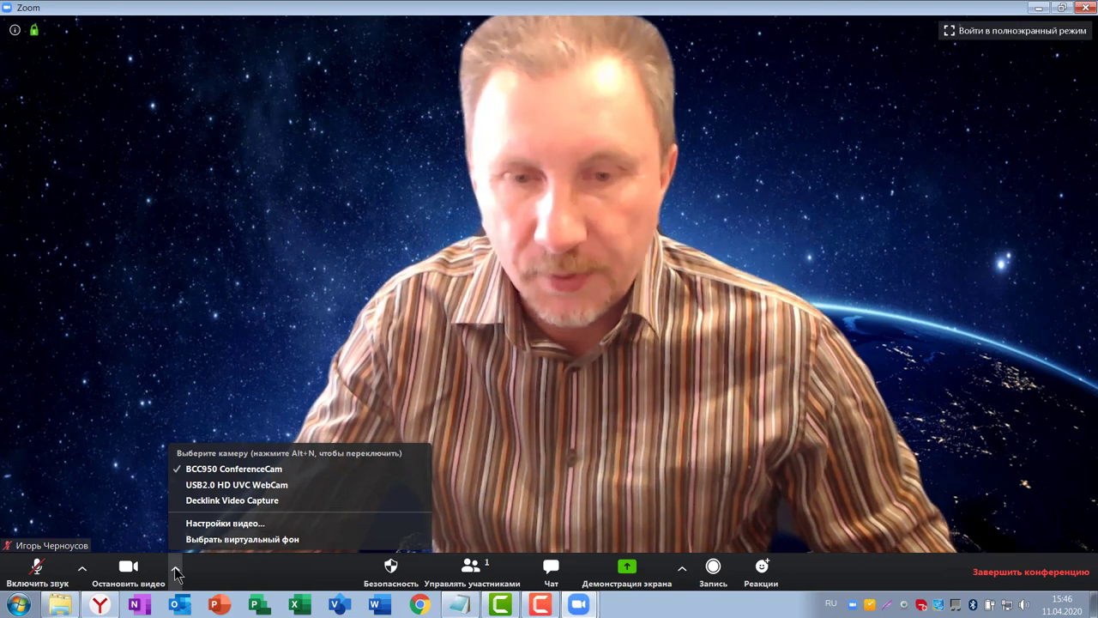